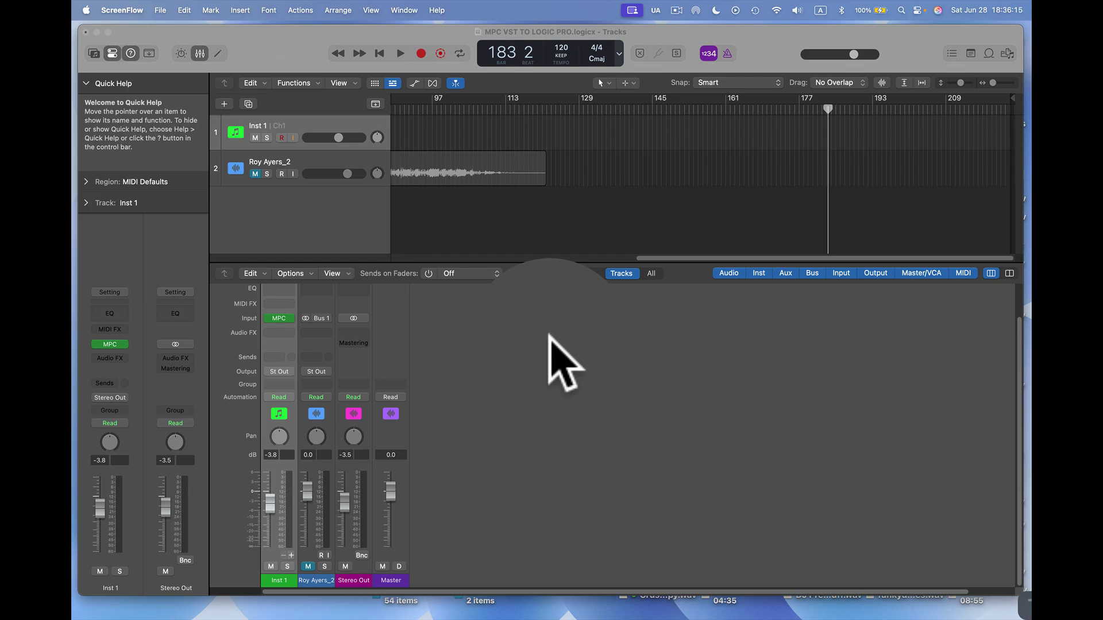
# - Play the MPC beat on Inst 1 briefly, then close the MPC plugin
pyautogui.click(128, 342)
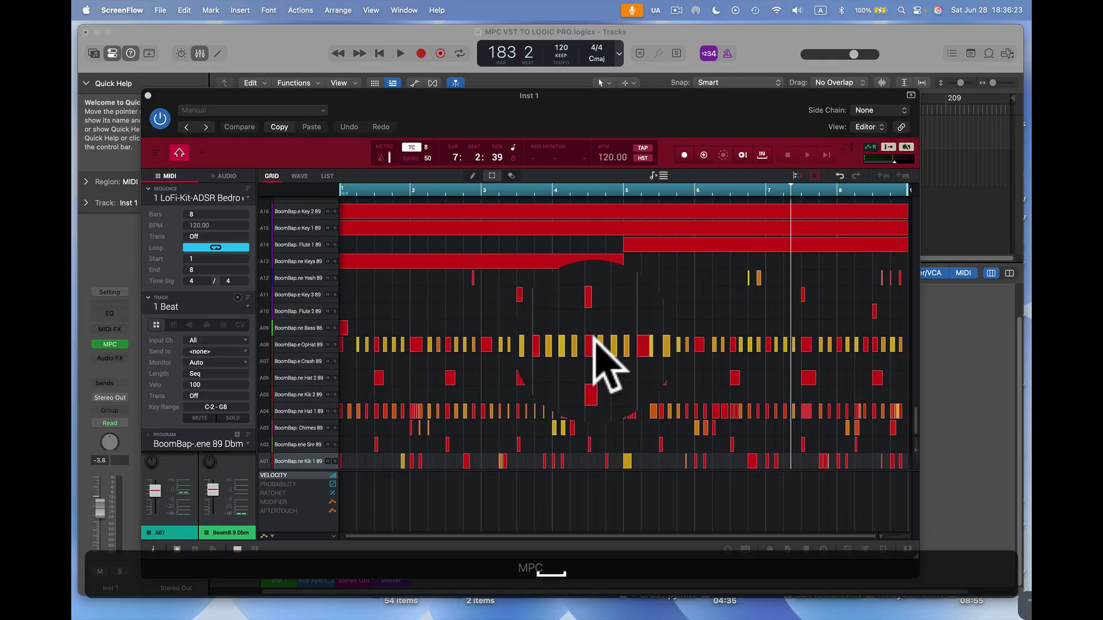
pyautogui.click(747, 66)
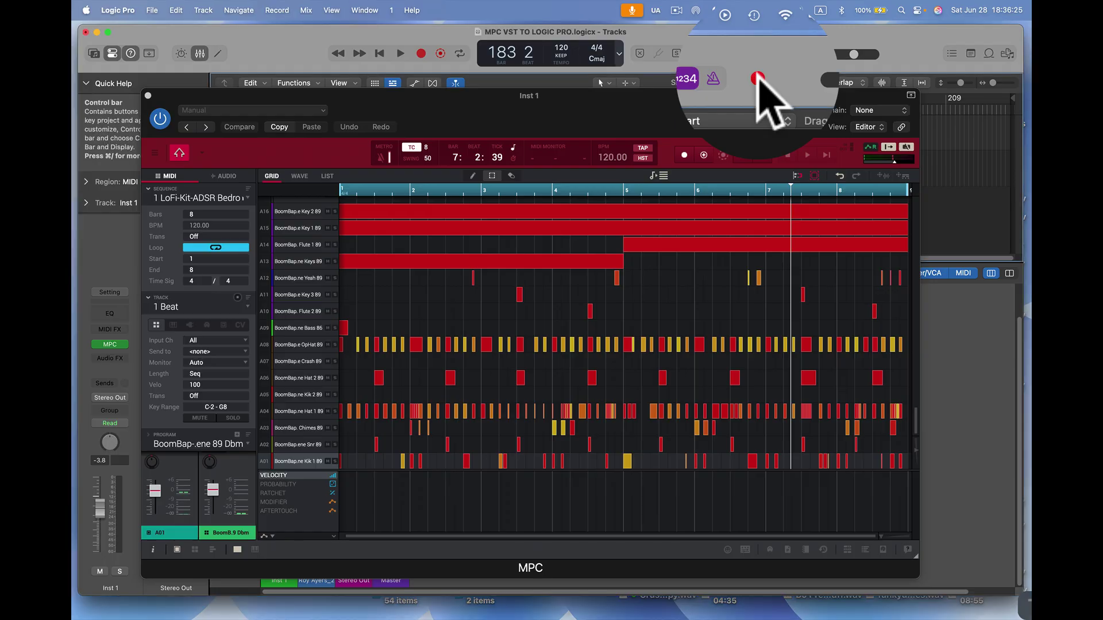
pyautogui.press('space')
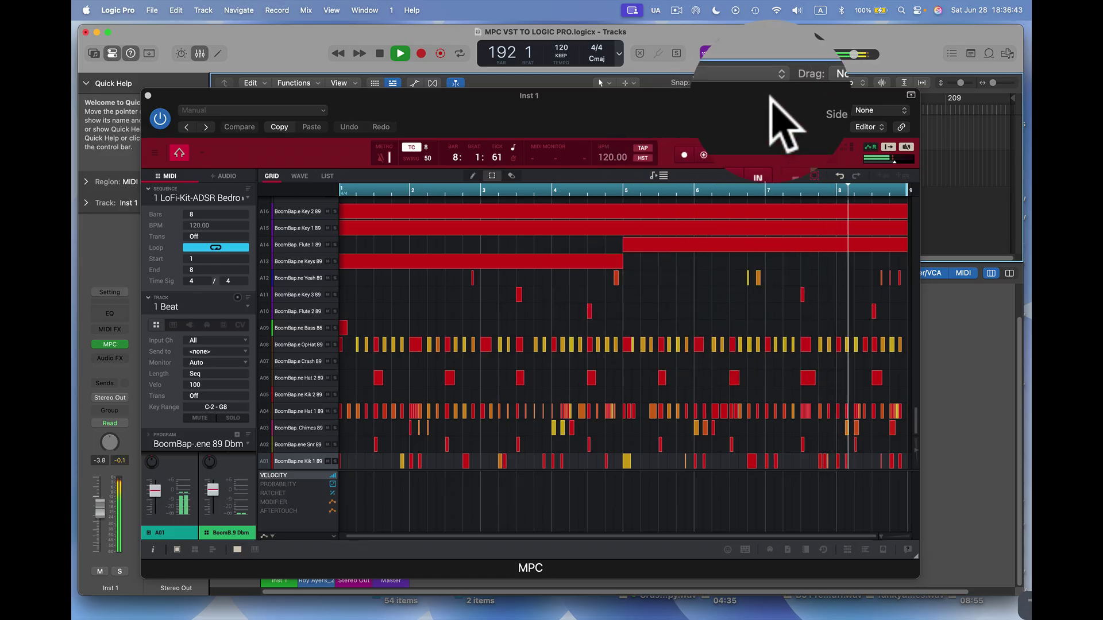
pyautogui.press('space')
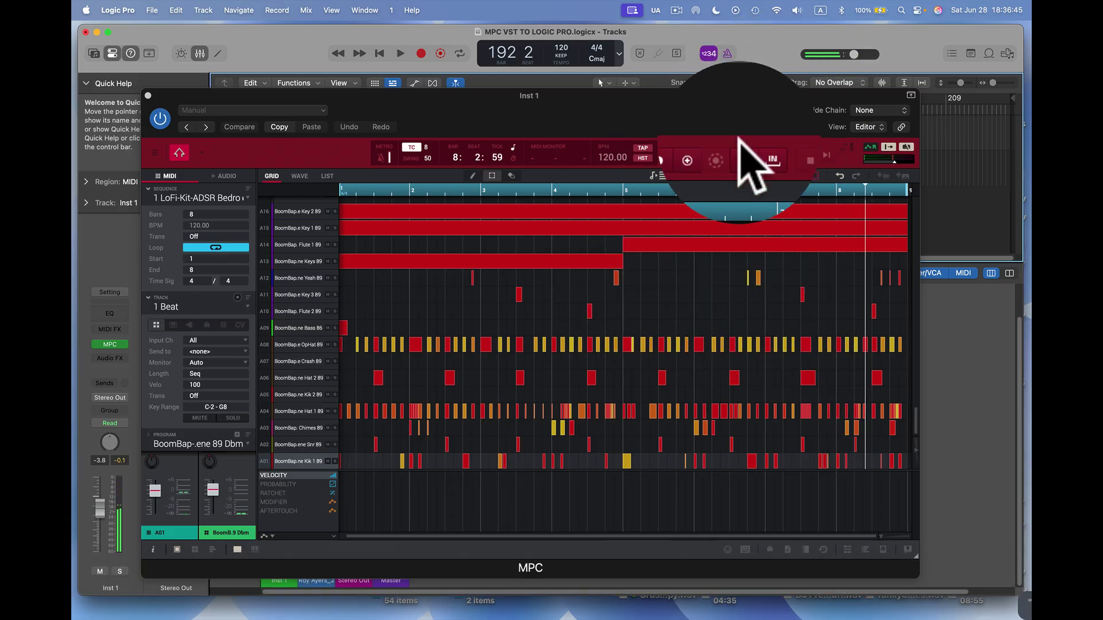
pyautogui.click(152, 95)
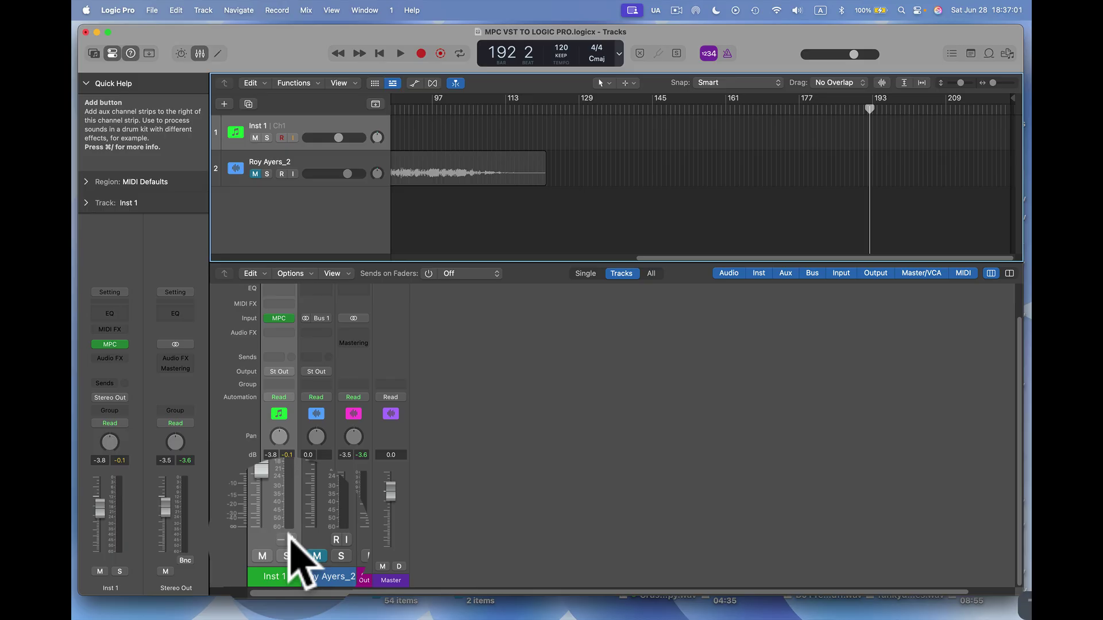
# - Add fifteen aux strips, Aux 1–Aux 15, fed by MPC outputs 3-4 through 31-32
pyautogui.click(289, 541)
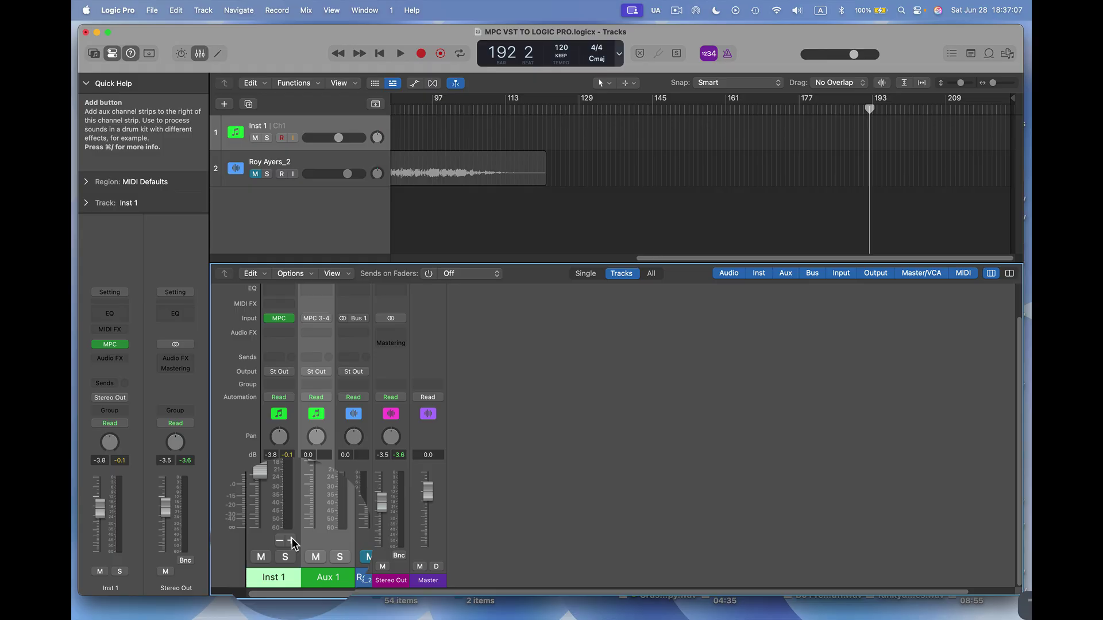
pyautogui.click(291, 541)
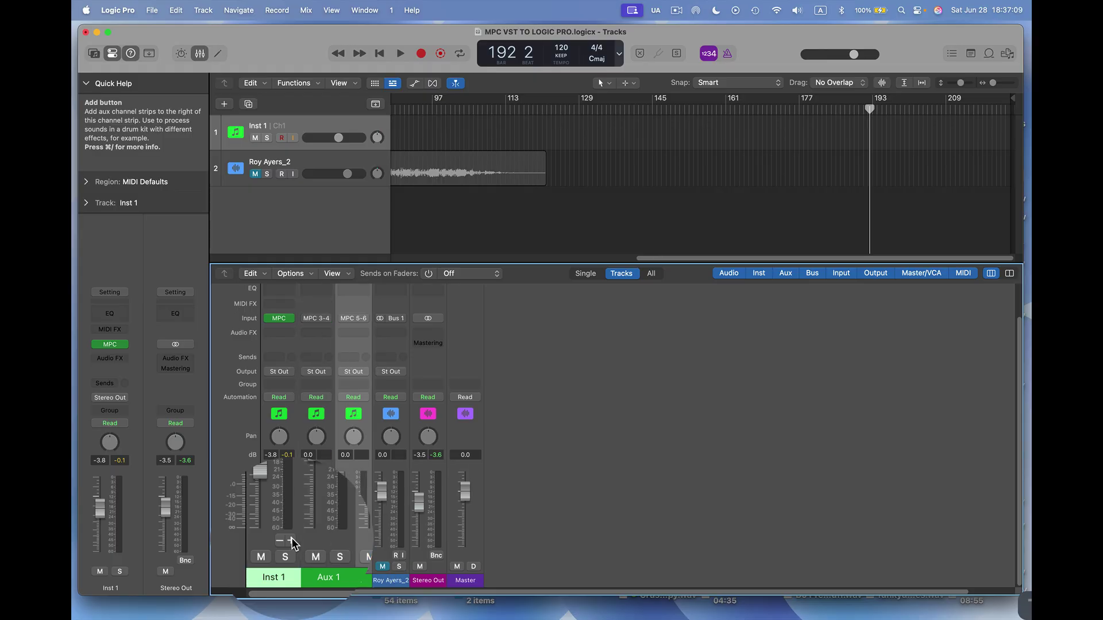
pyautogui.click(292, 541)
pyautogui.click(291, 541)
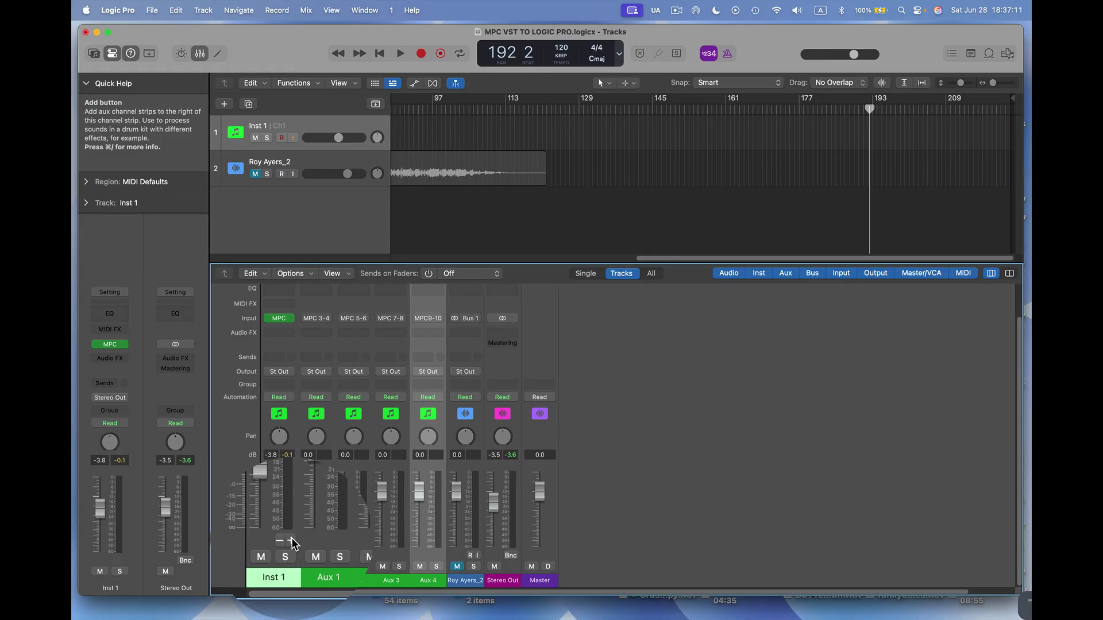
pyautogui.click(291, 541)
pyautogui.click(291, 541)
pyautogui.click(291, 541)
pyautogui.click(291, 541)
pyautogui.click(291, 542)
pyautogui.click(292, 541)
pyautogui.click(291, 541)
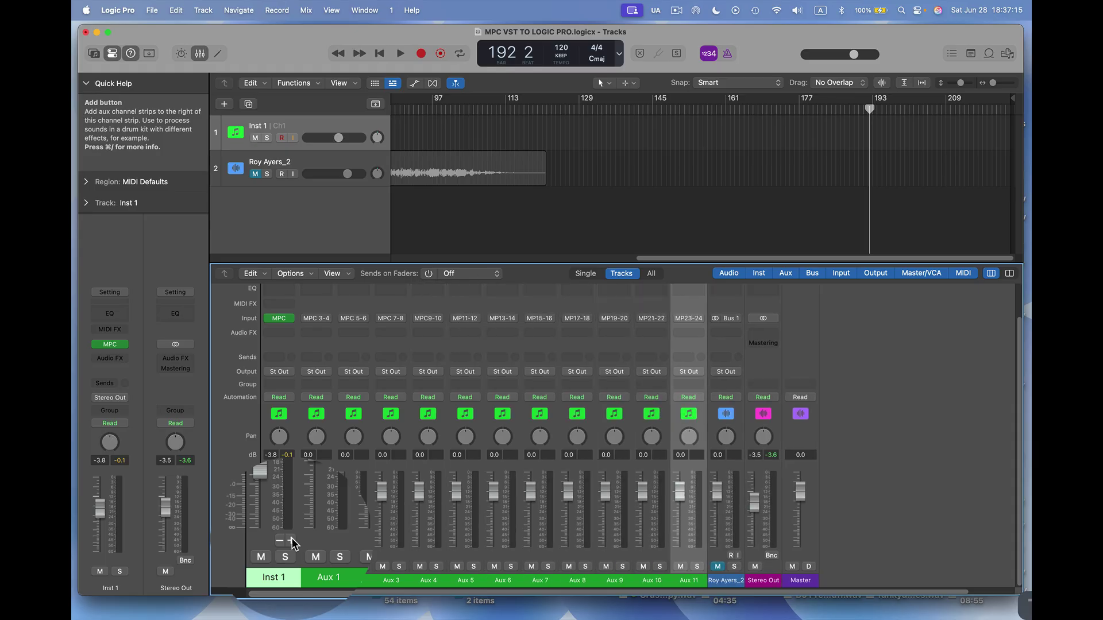
pyautogui.click(291, 541)
pyautogui.click(291, 541)
pyautogui.click(291, 541)
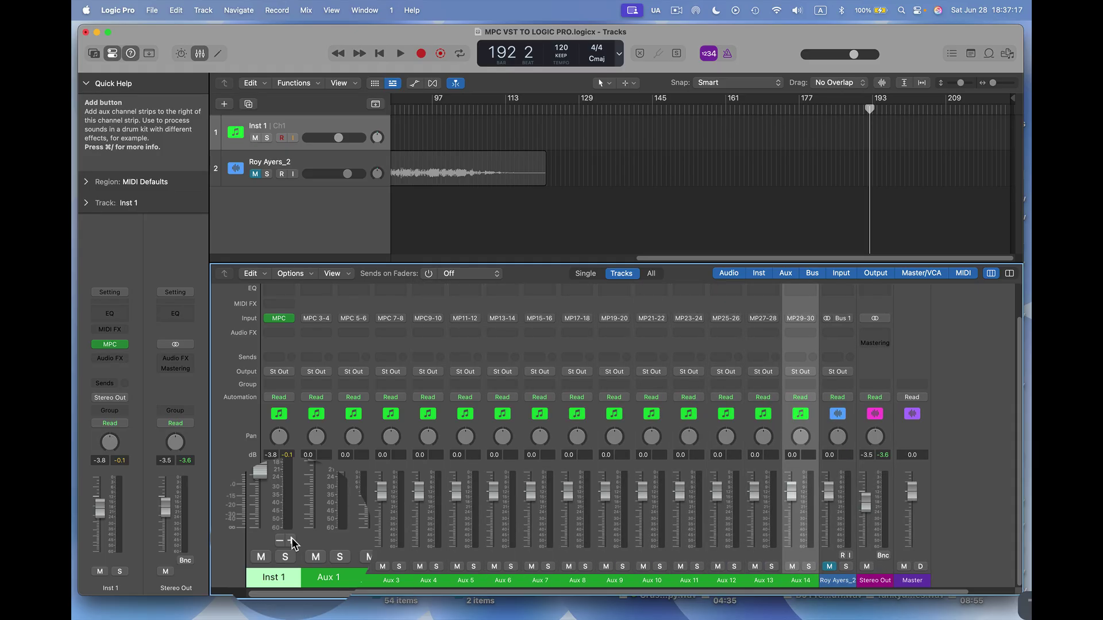
pyautogui.click(291, 541)
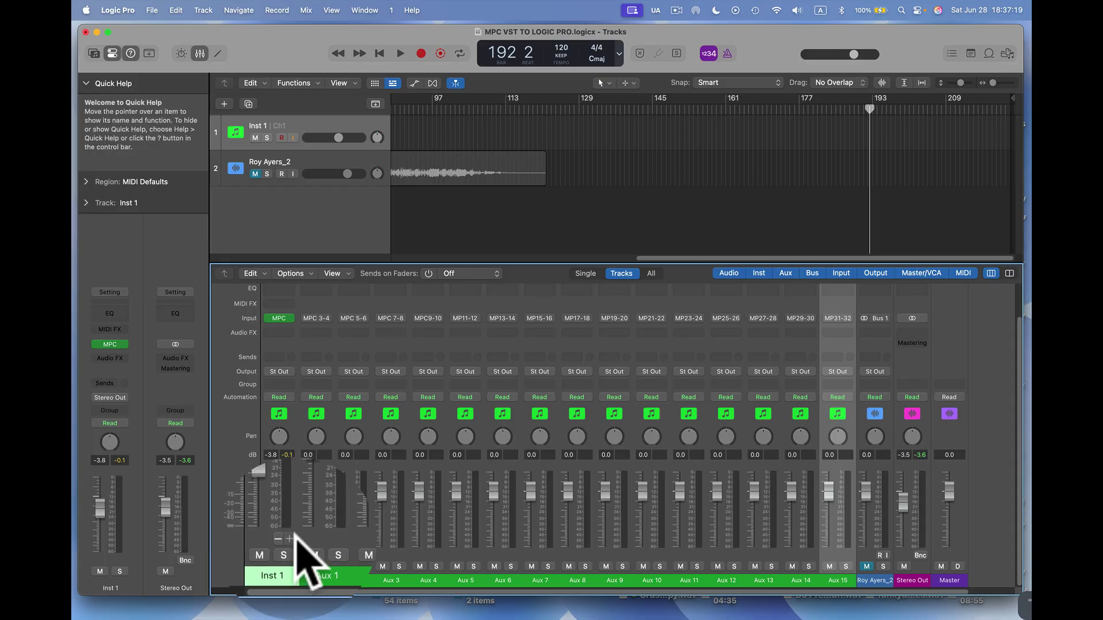
pyautogui.click(292, 540)
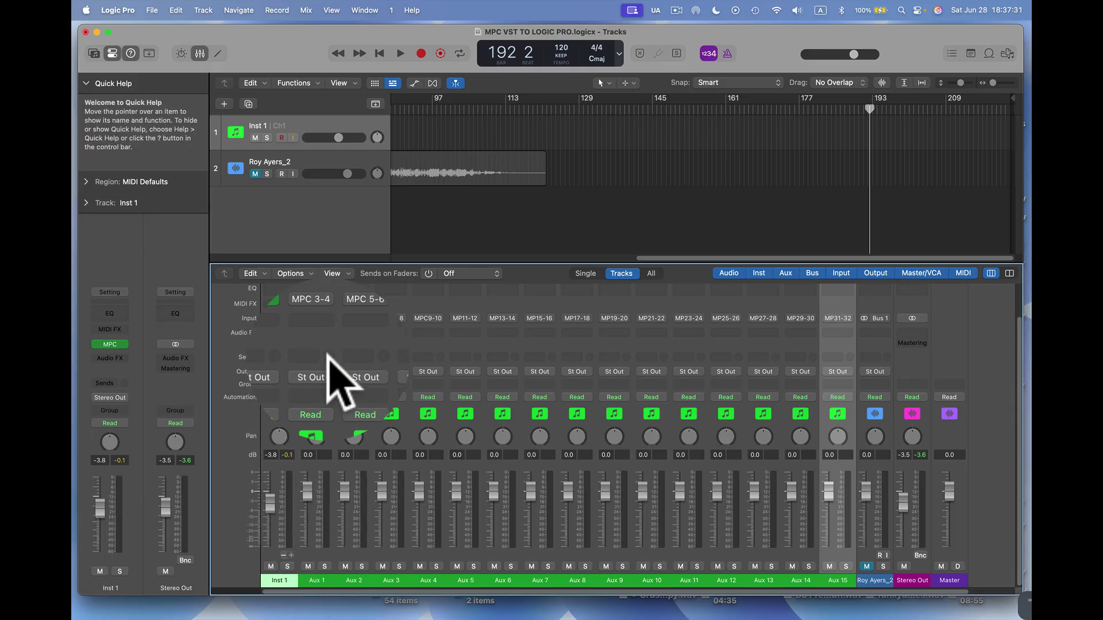
pyautogui.click(327, 372)
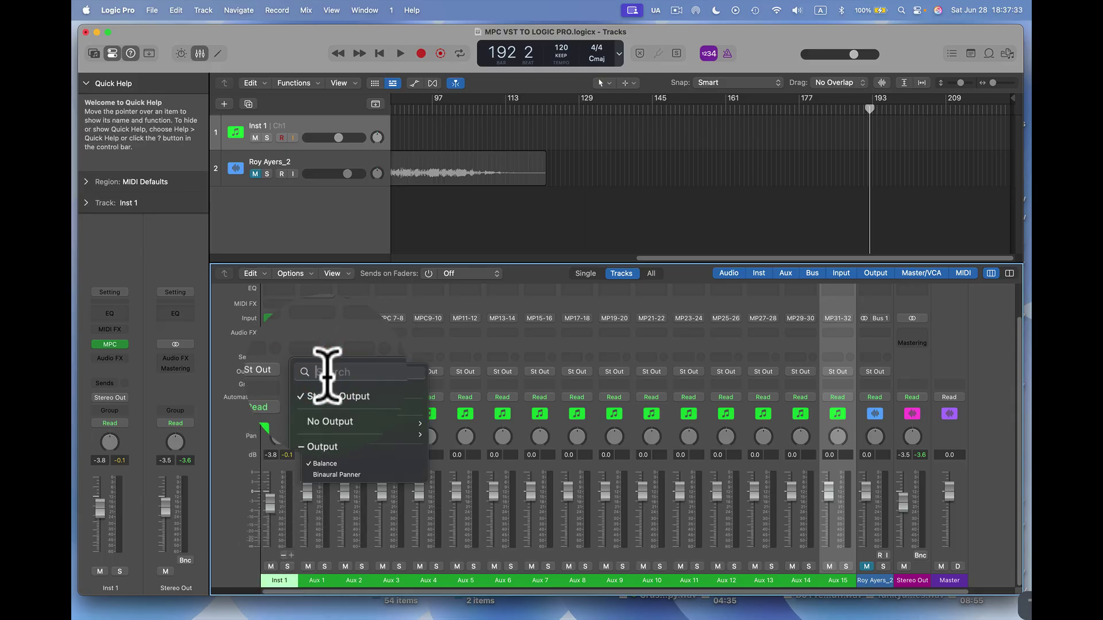
pyautogui.moveTo(337, 438)
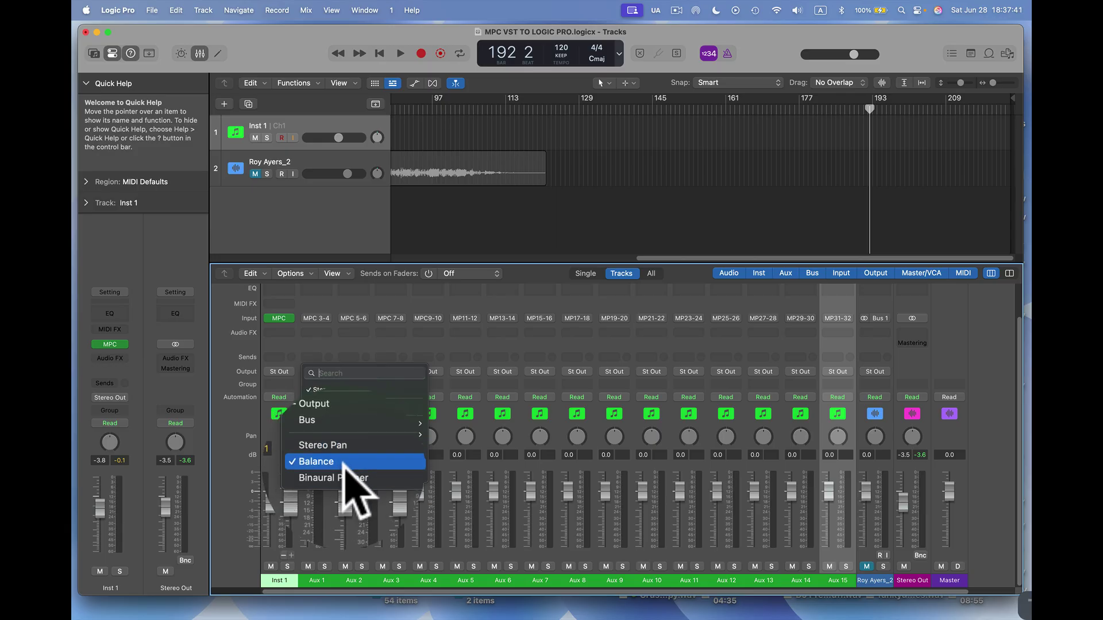
pyautogui.scroll(2, 345, 402)
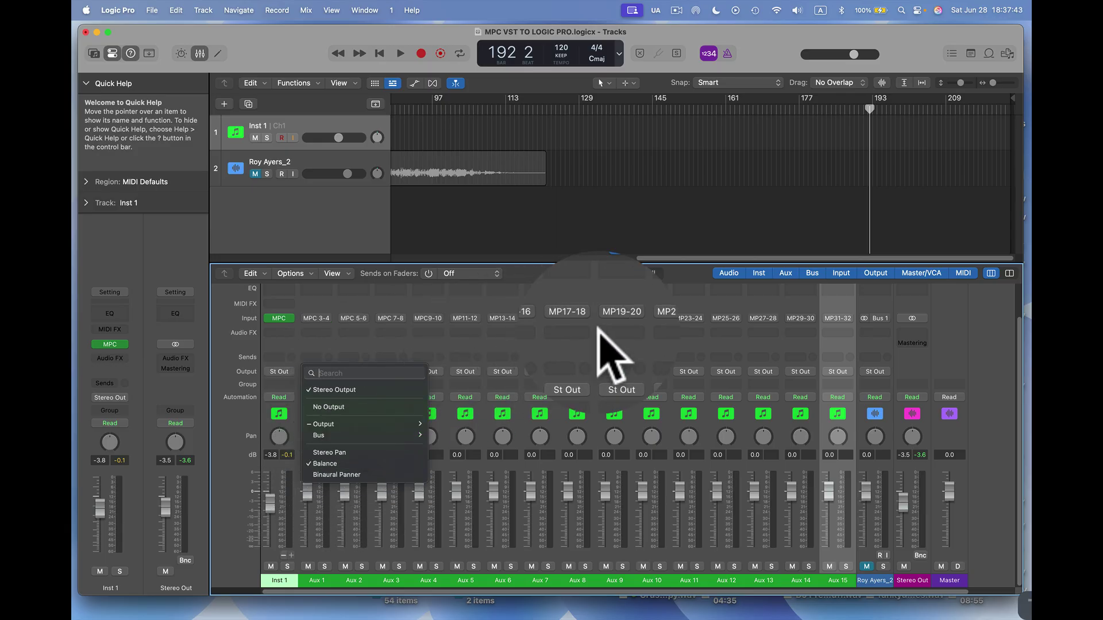
pyautogui.click(333, 317)
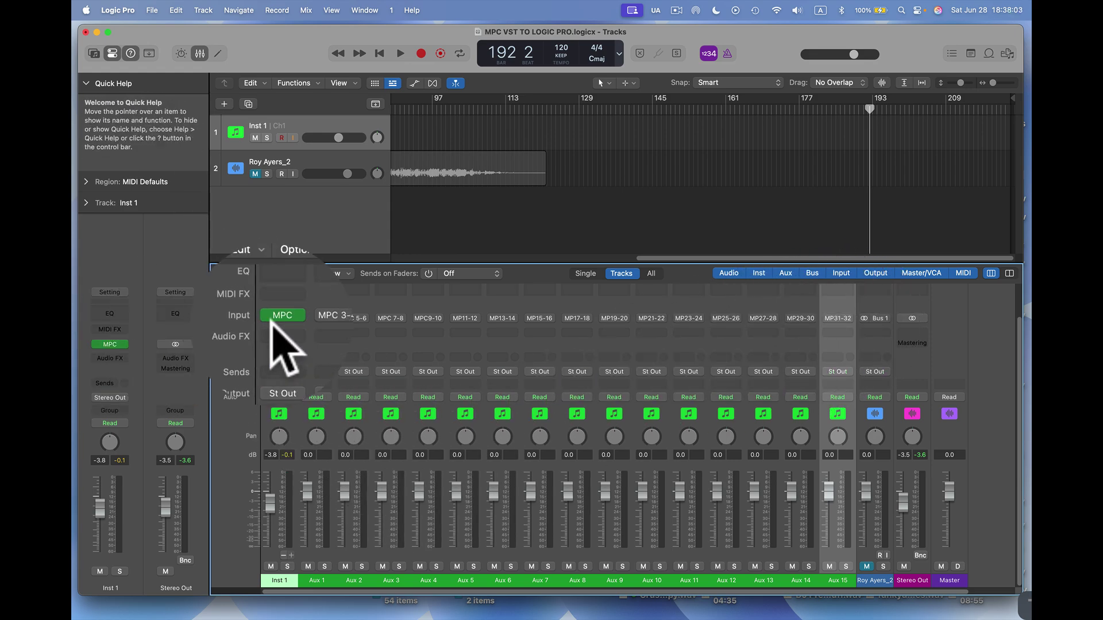
# - Open the MPC plugin on Inst 1 and audition pads A01 through A04 in the pads panel
pyautogui.click(276, 317)
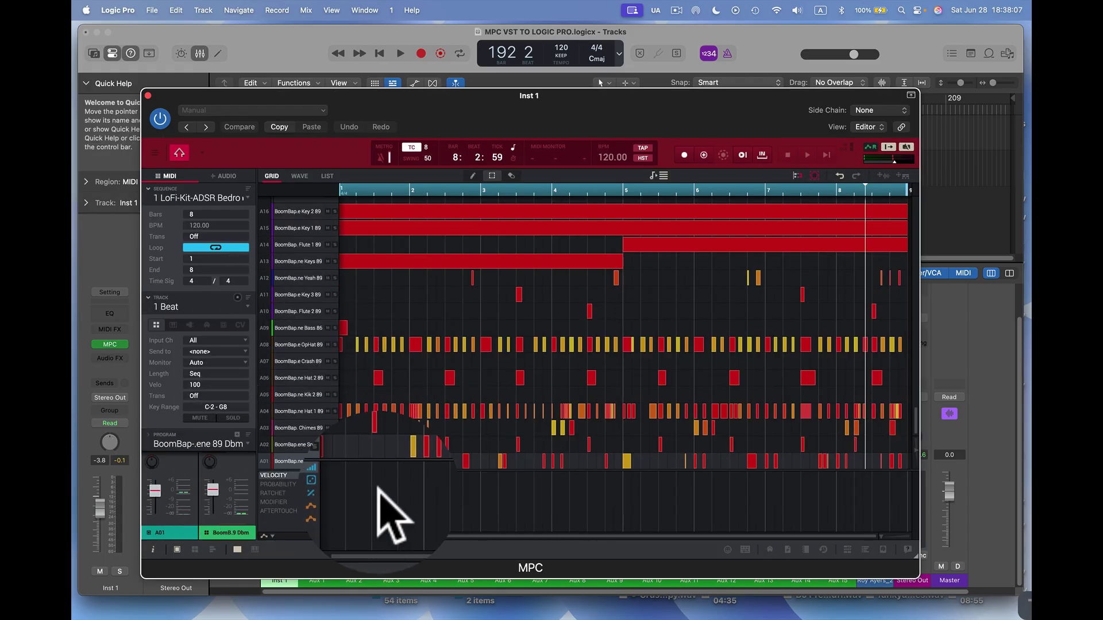
pyautogui.click(240, 547)
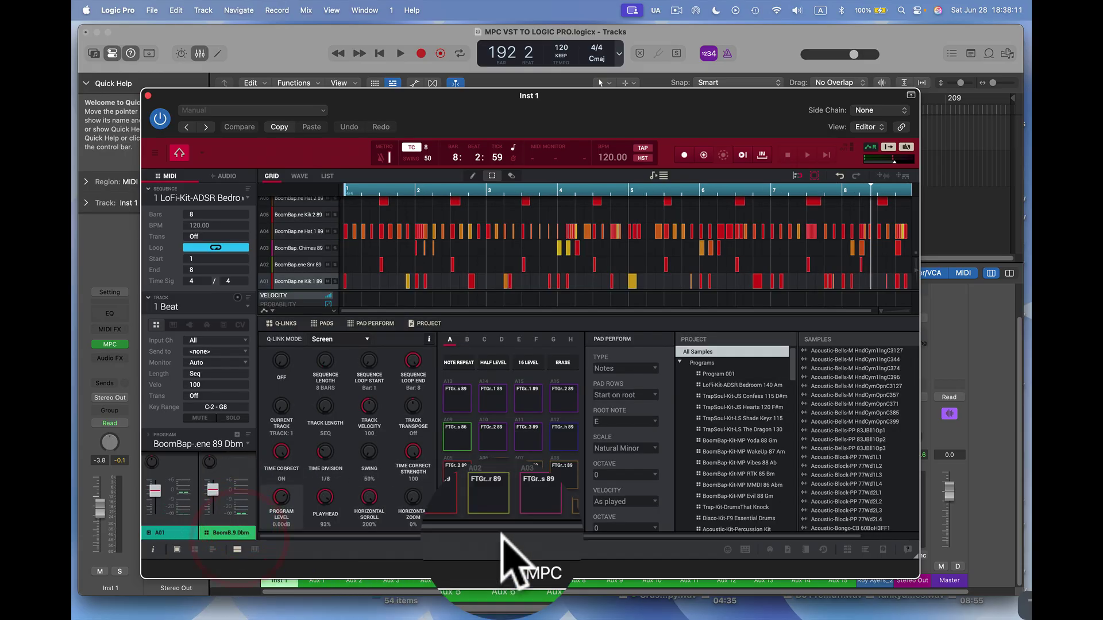
pyautogui.click(454, 511)
pyautogui.click(492, 511)
pyautogui.click(527, 508)
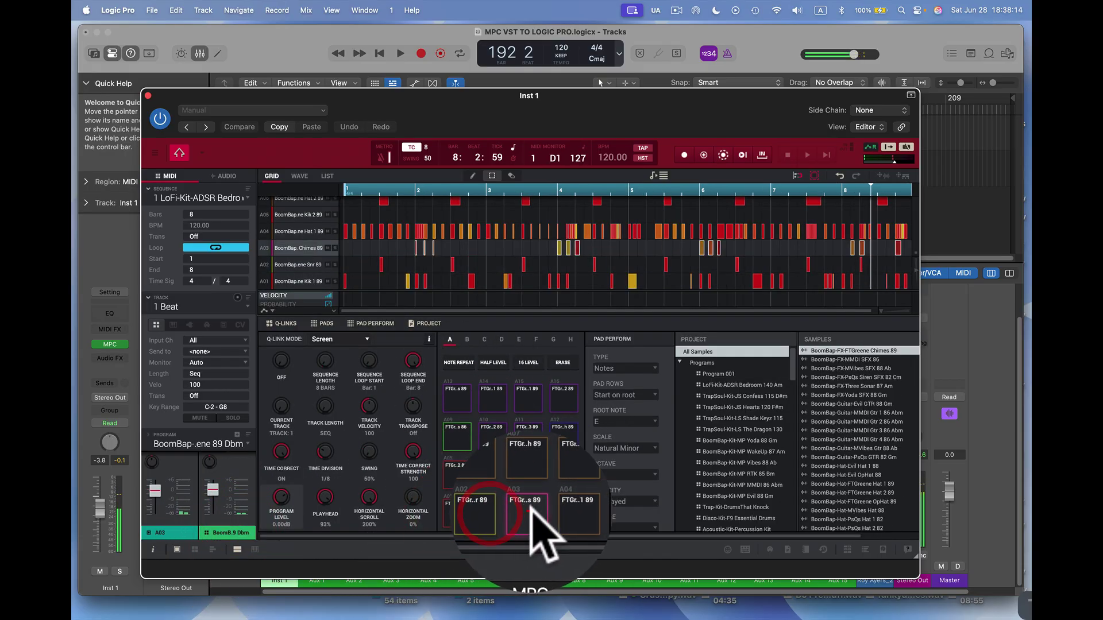
pyautogui.click(573, 513)
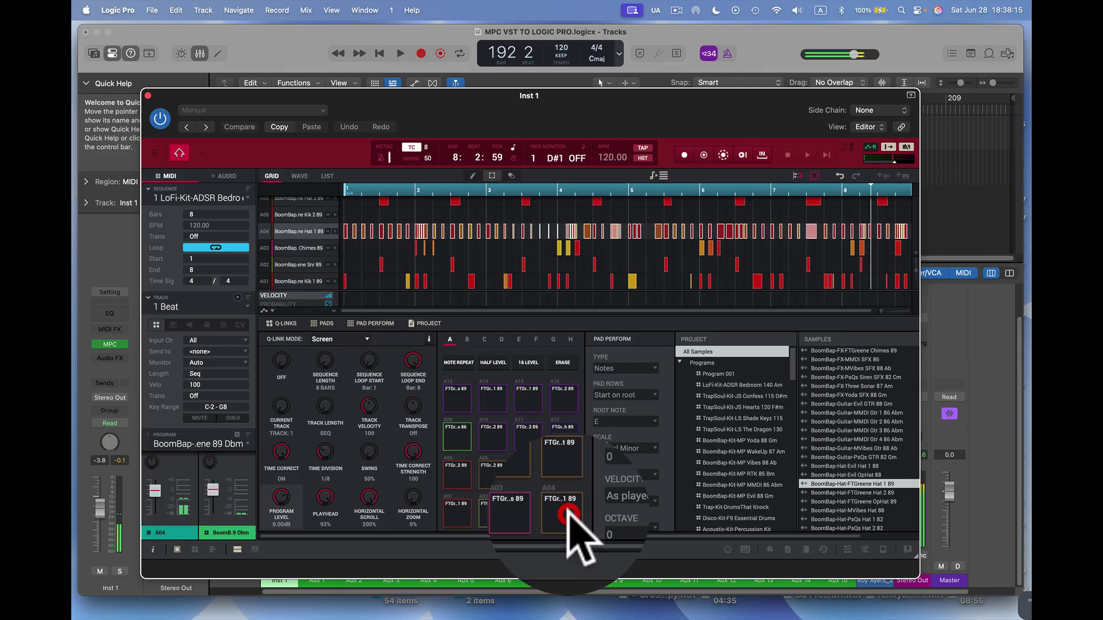
# - Check the outputs of pads A01–A04 and A16, leaving A16 routed to Out 31,32
pyautogui.click(155, 304)
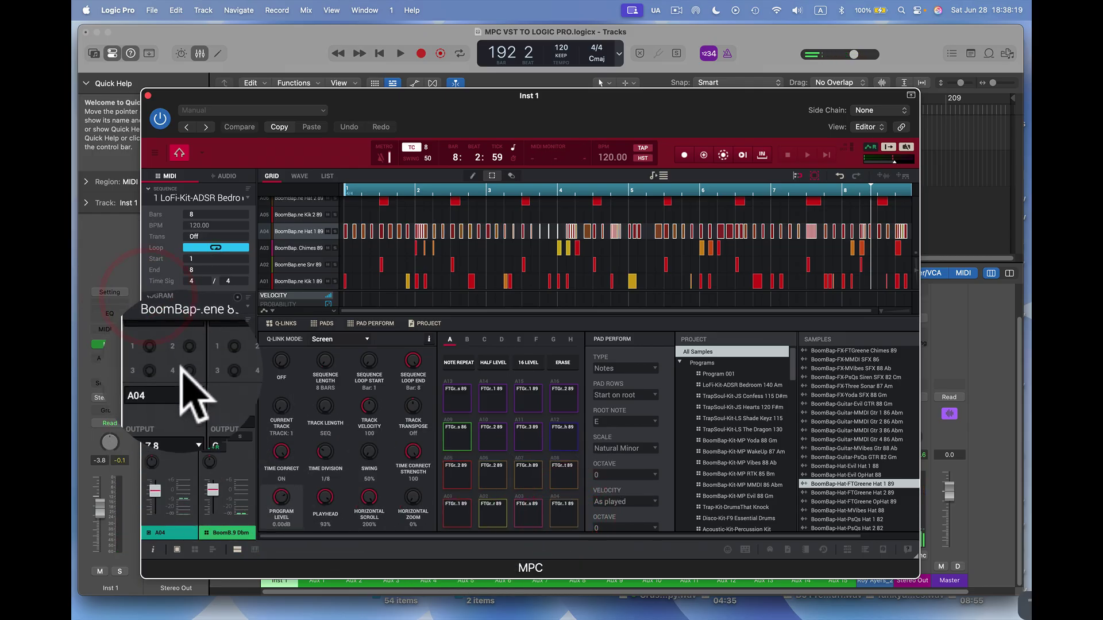
pyautogui.click(457, 510)
pyautogui.click(491, 511)
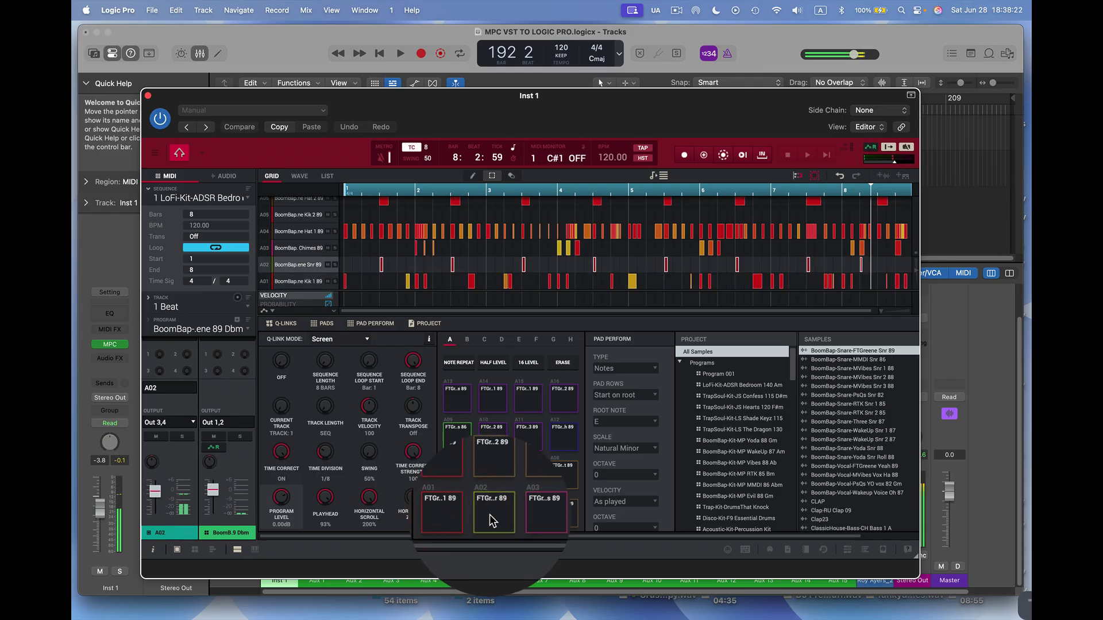
pyautogui.click(528, 508)
pyautogui.click(563, 509)
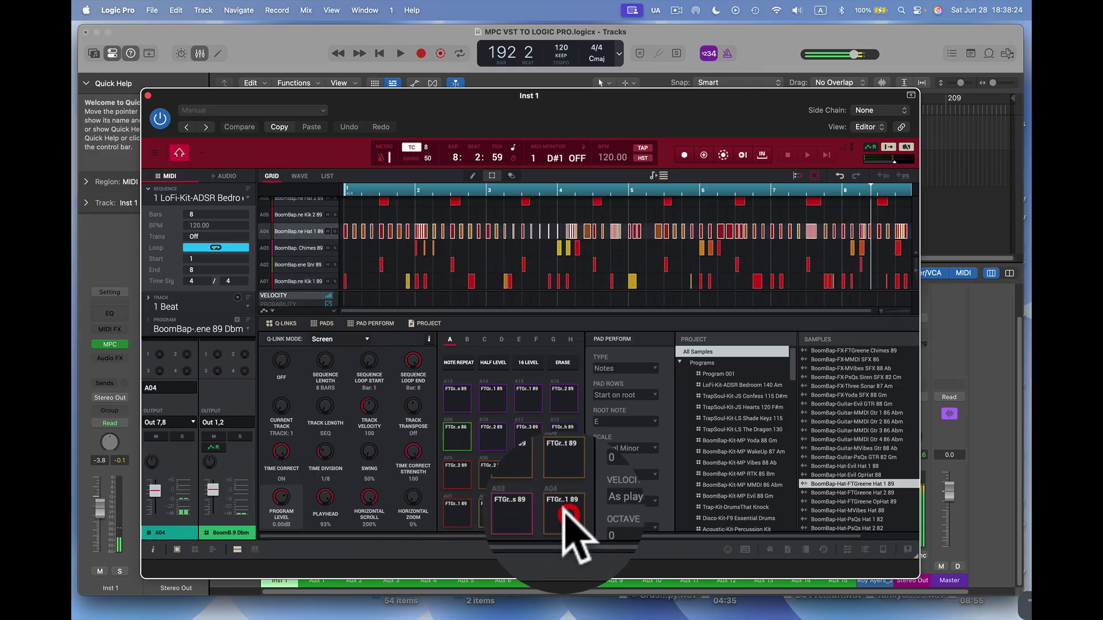
pyautogui.click(563, 398)
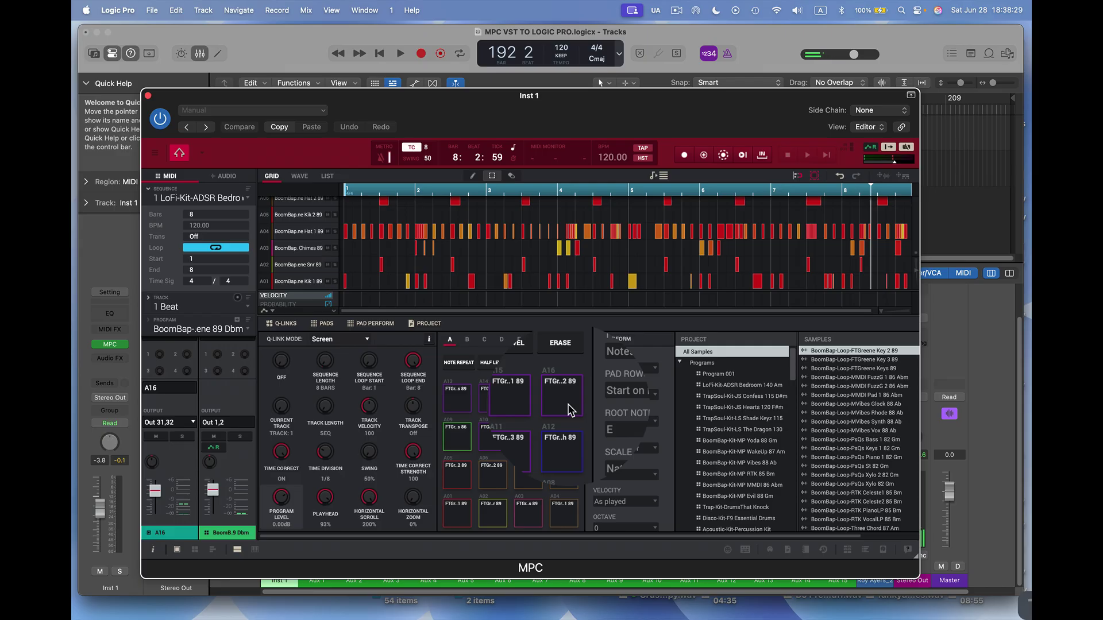
pyautogui.click(193, 422)
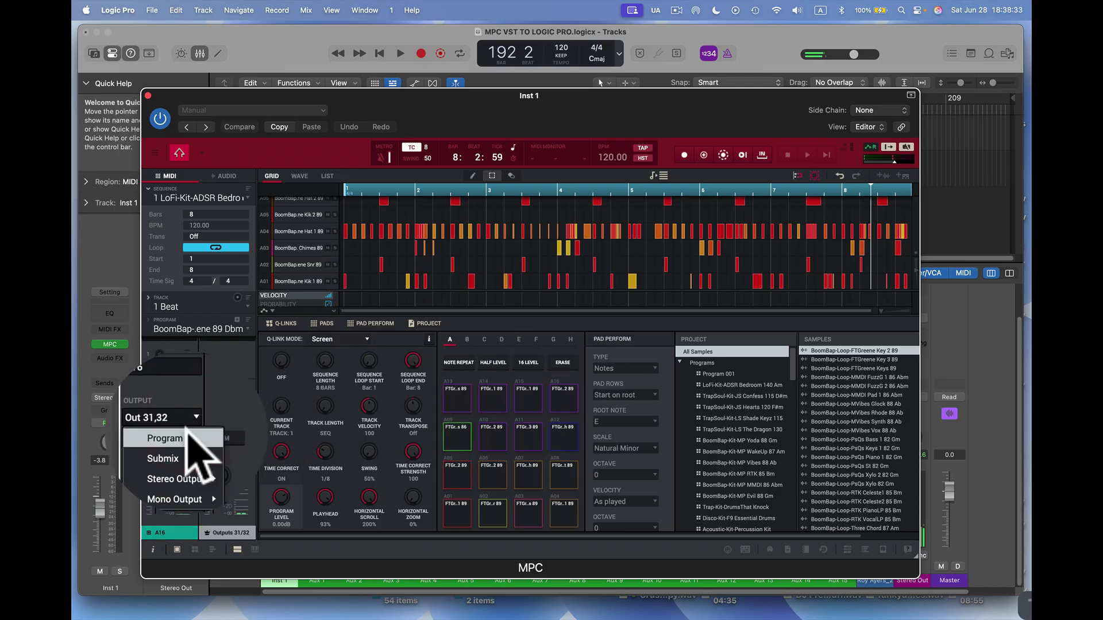
pyautogui.click(231, 372)
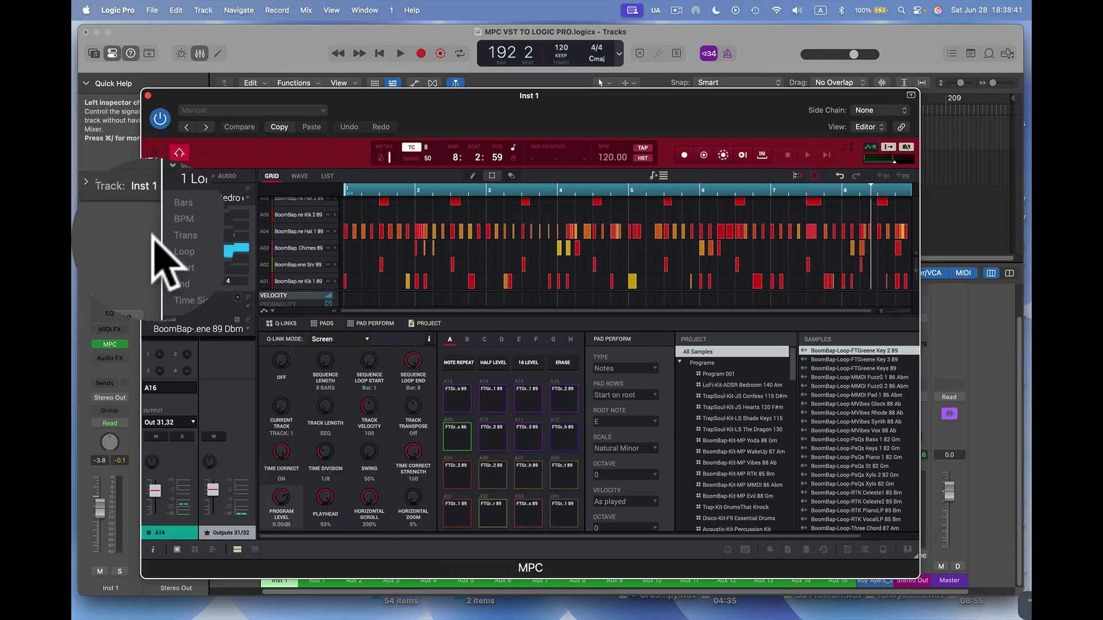
# - Close the MPC plugin and play the beat, soloing Aux 8 briefly before stopping
pyautogui.click(149, 95)
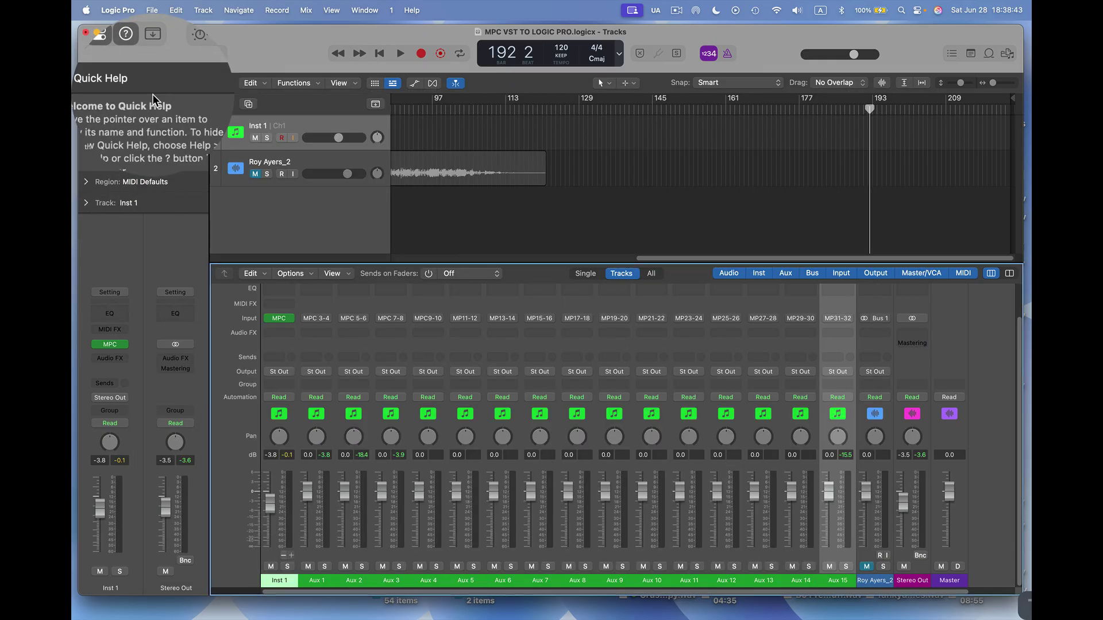
pyautogui.press('space')
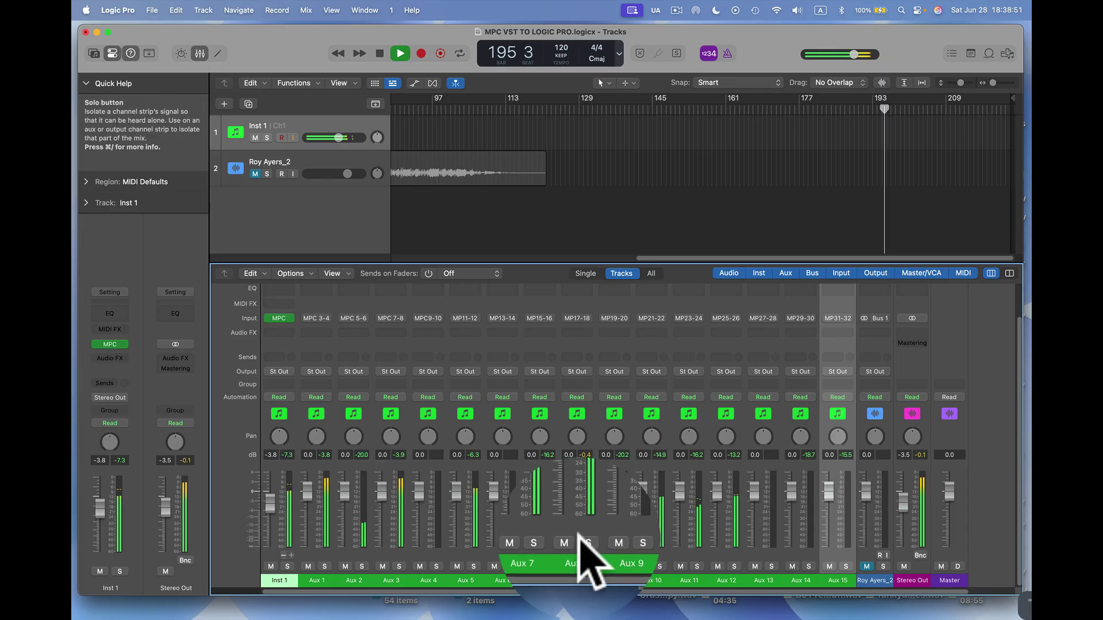
pyautogui.click(584, 541)
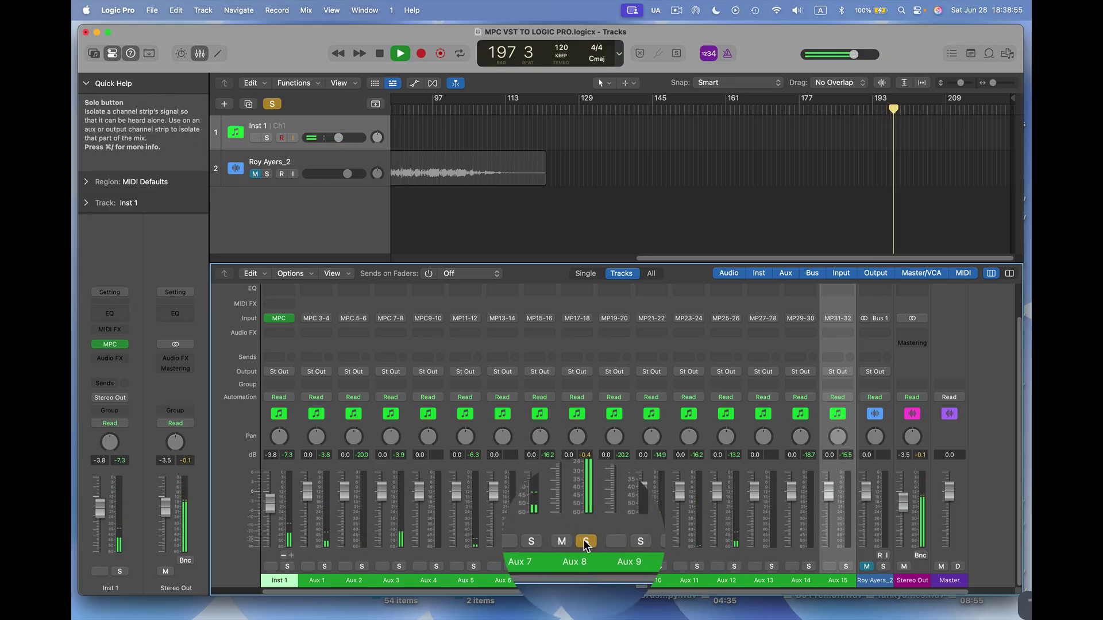
pyautogui.click(585, 542)
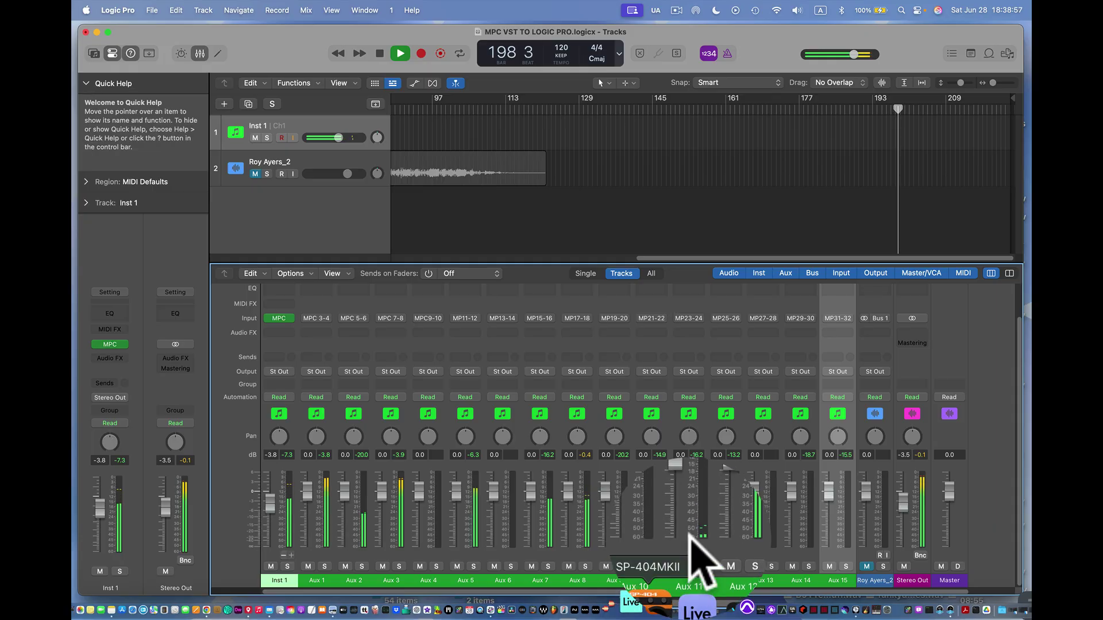
pyautogui.press('space')
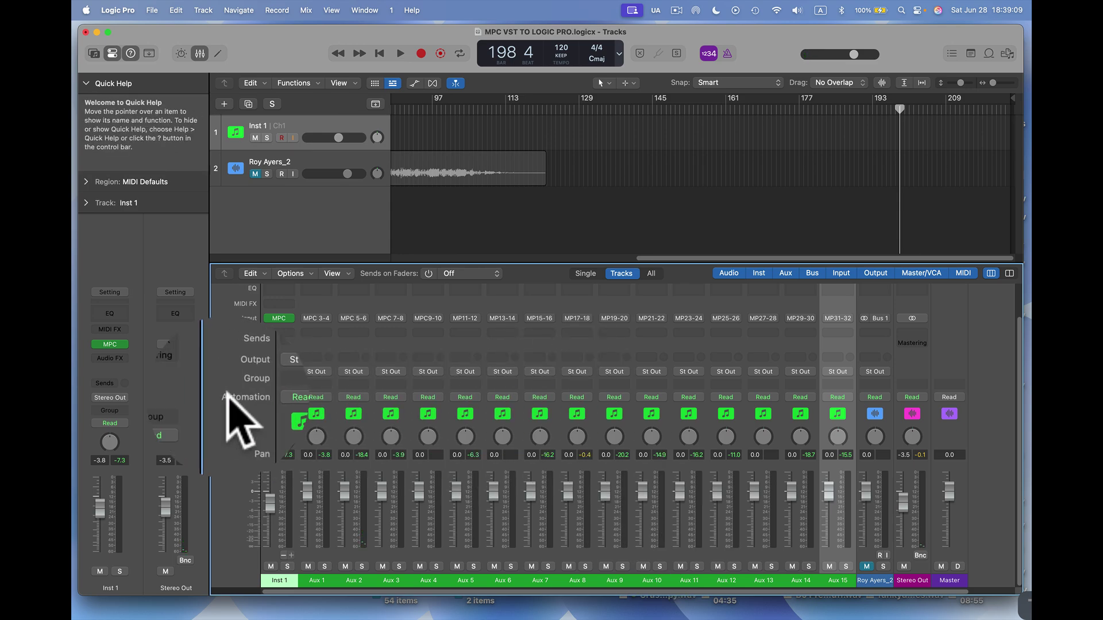
# - Review the MPC plugin, close it, and scroll the Tracks area back to bar 1
pyautogui.click(124, 345)
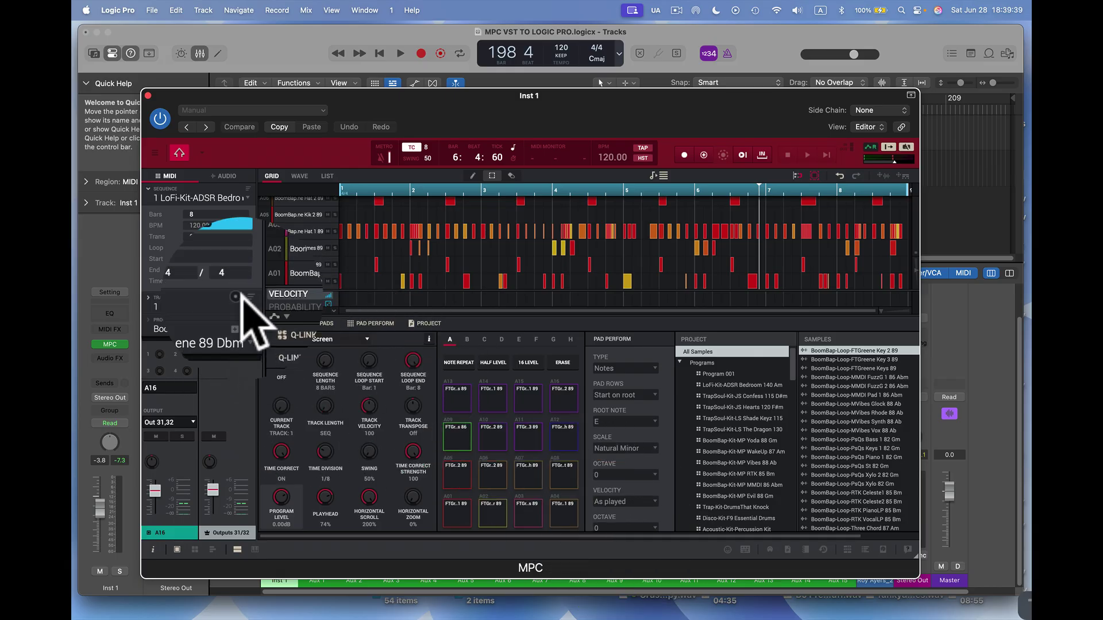
pyautogui.click(147, 96)
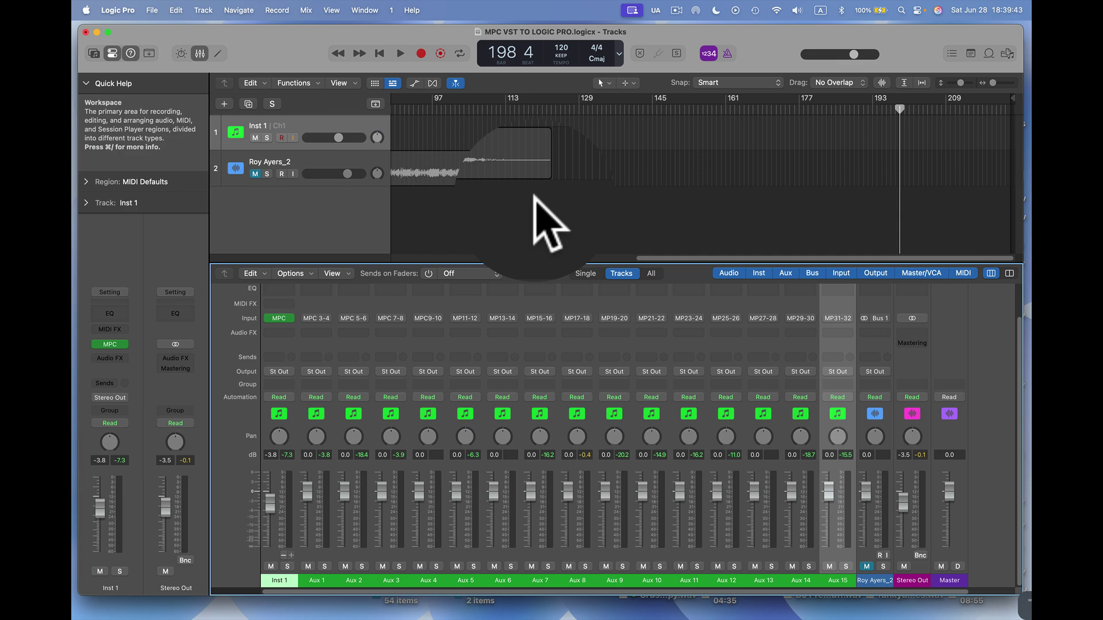
pyautogui.hscroll(-10, 534, 201)
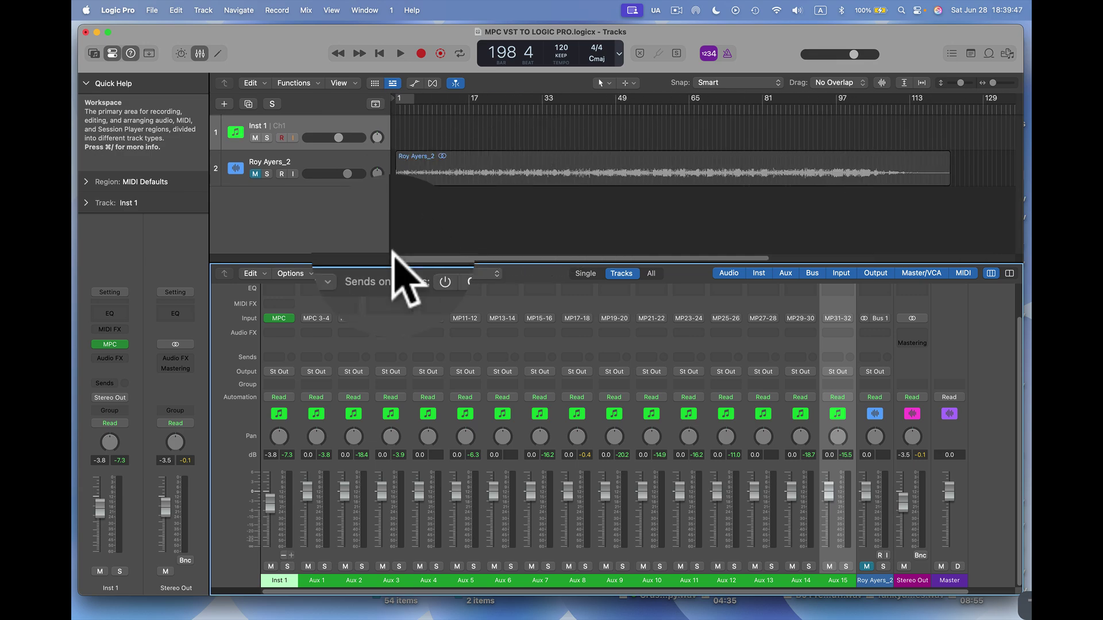
# - Unmute Roy Ayers_2, mute Inst 1, and bring up the Roy Ayers_2 region's Processing menu
pyautogui.click(255, 174)
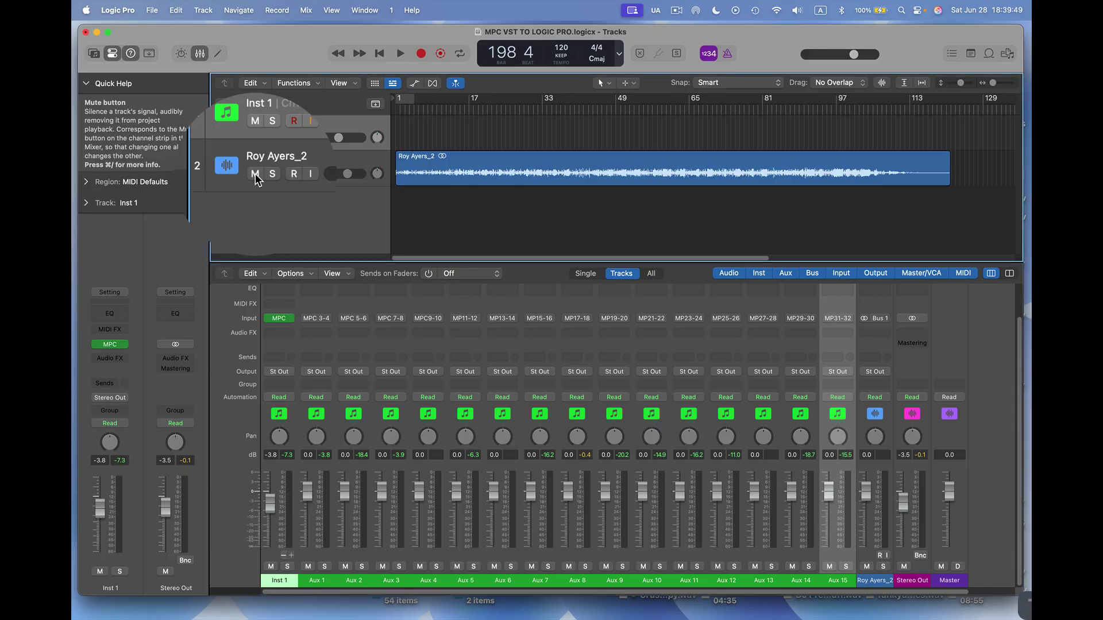
pyautogui.click(255, 138)
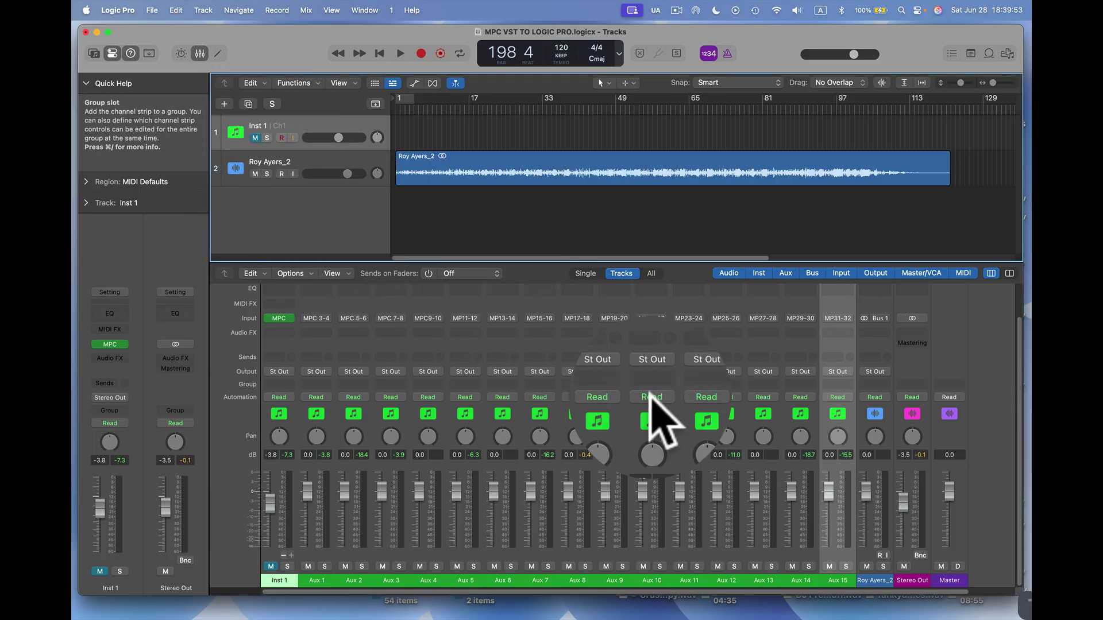
pyautogui.click(568, 165)
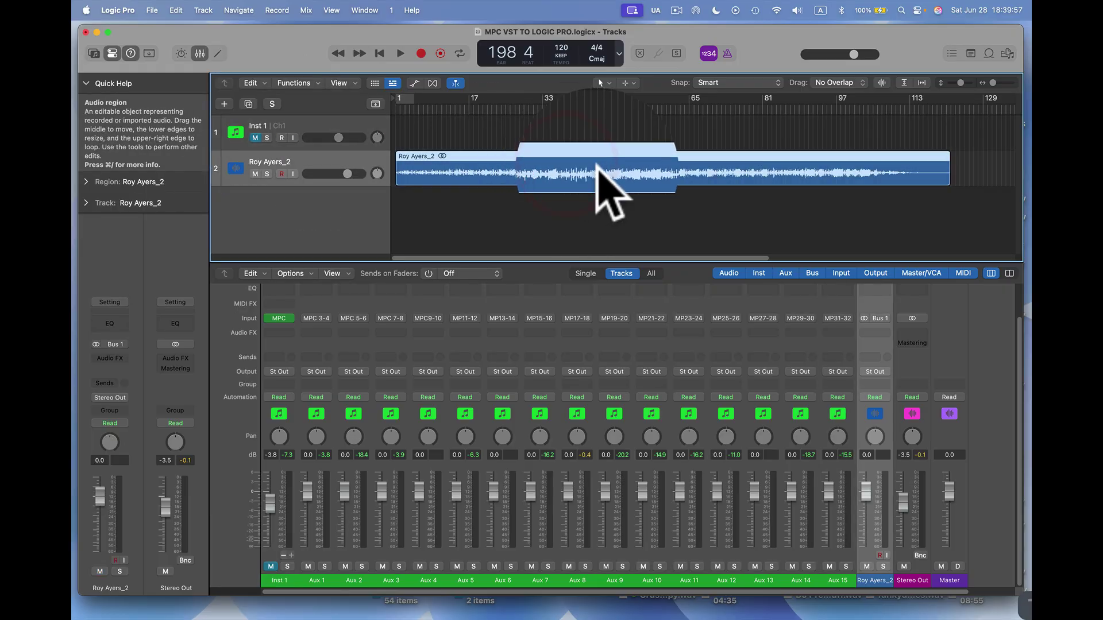
pyautogui.rightClick(584, 170)
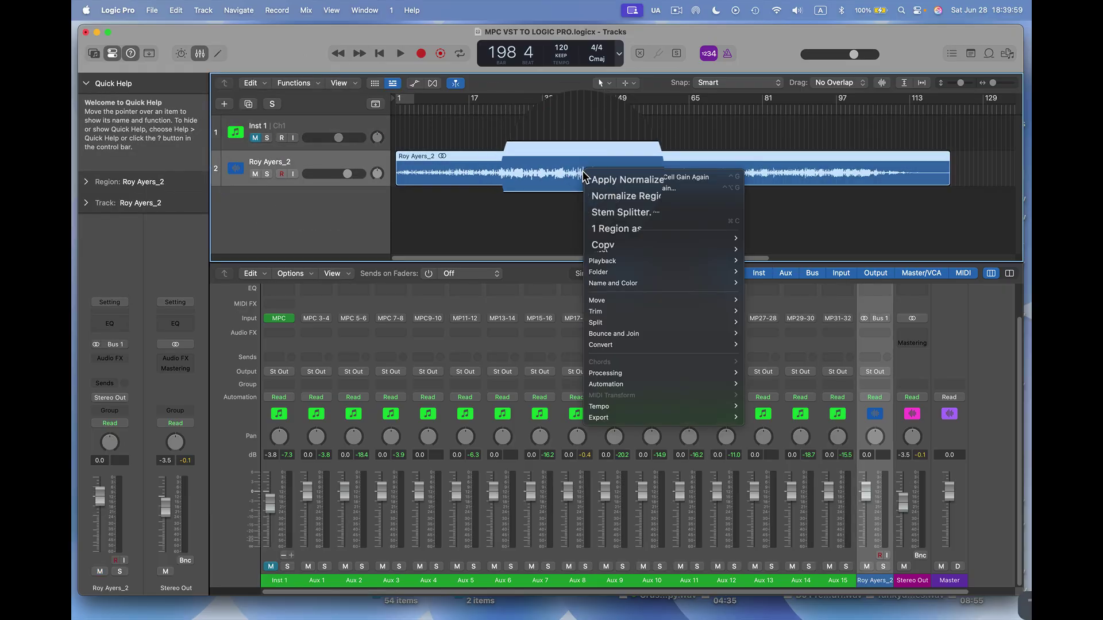
pyautogui.moveTo(661, 374)
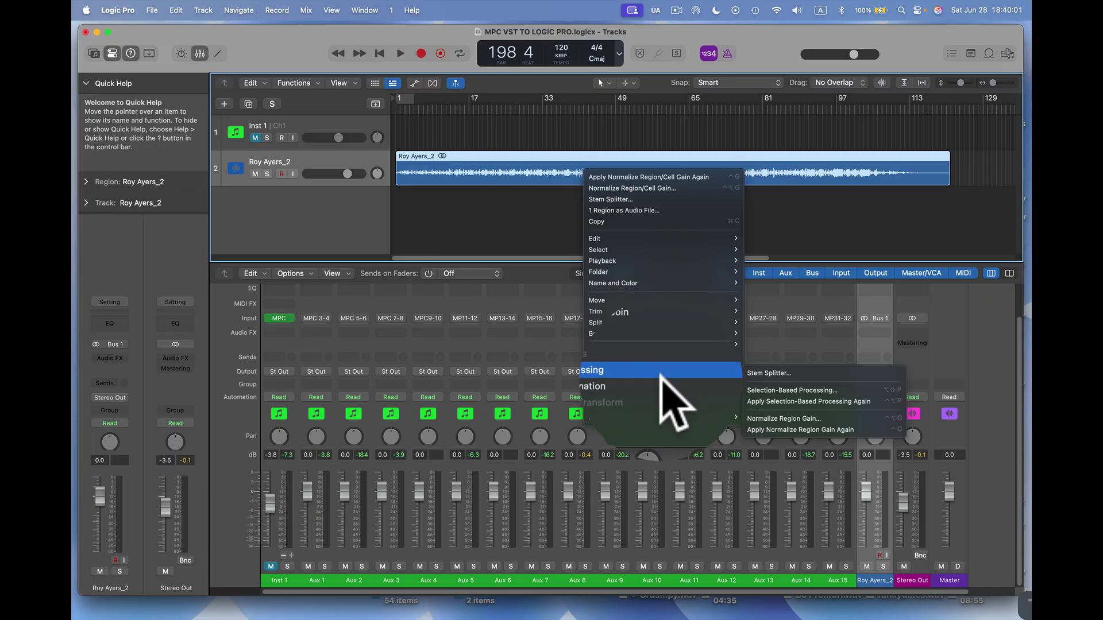
# - Run Stem Splitter on the Roy Ayers_2 region with the Separate All Stems preset
pyautogui.click(788, 374)
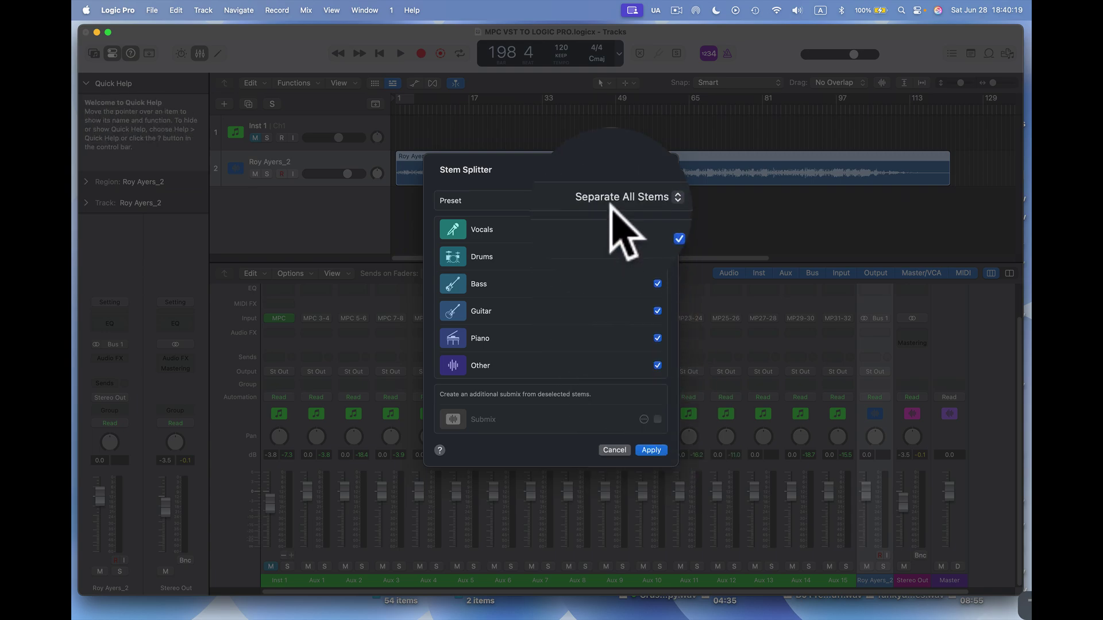
pyautogui.click(655, 195)
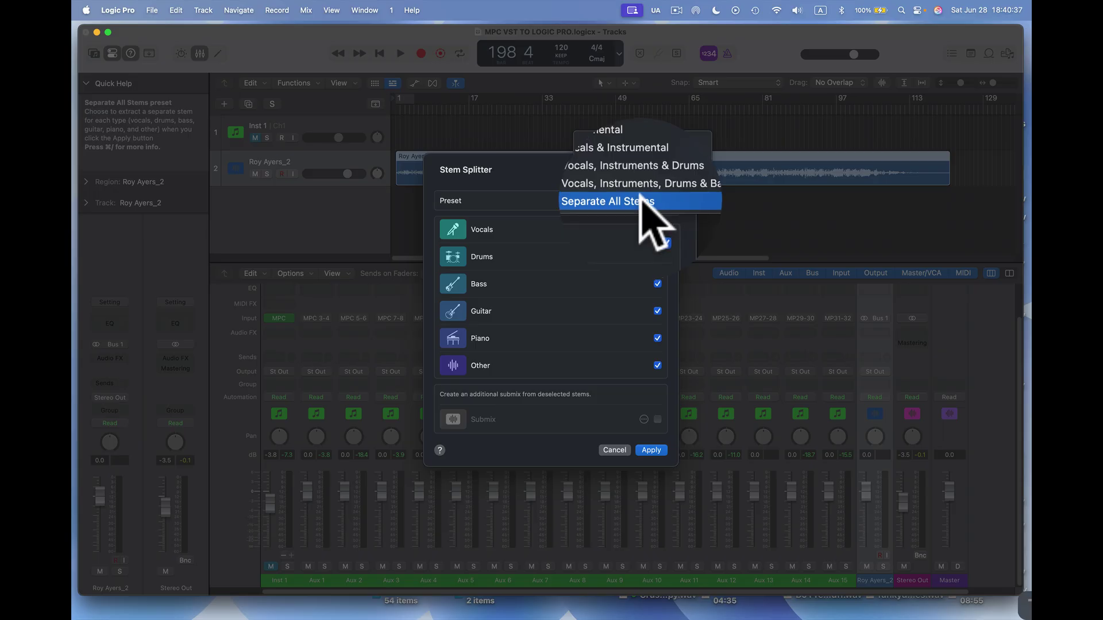
pyautogui.click(655, 451)
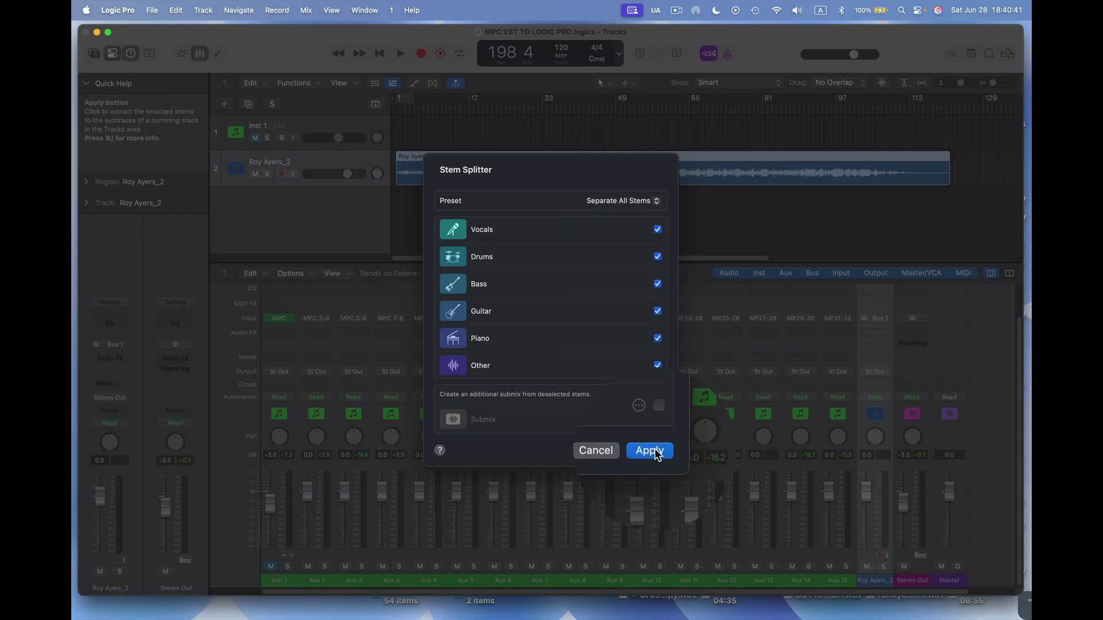
pyautogui.click(656, 451)
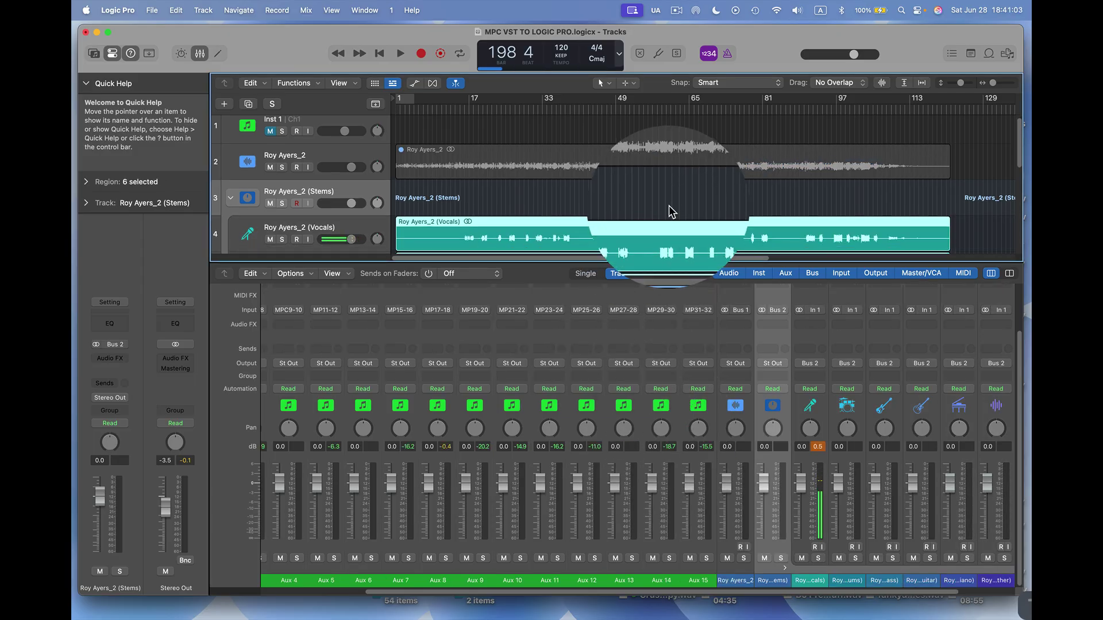
# - Scroll through the Tracks area to review the six new stem tracks
pyautogui.scroll(-3, 660, 219)
pyautogui.scroll(-6, 664, 207)
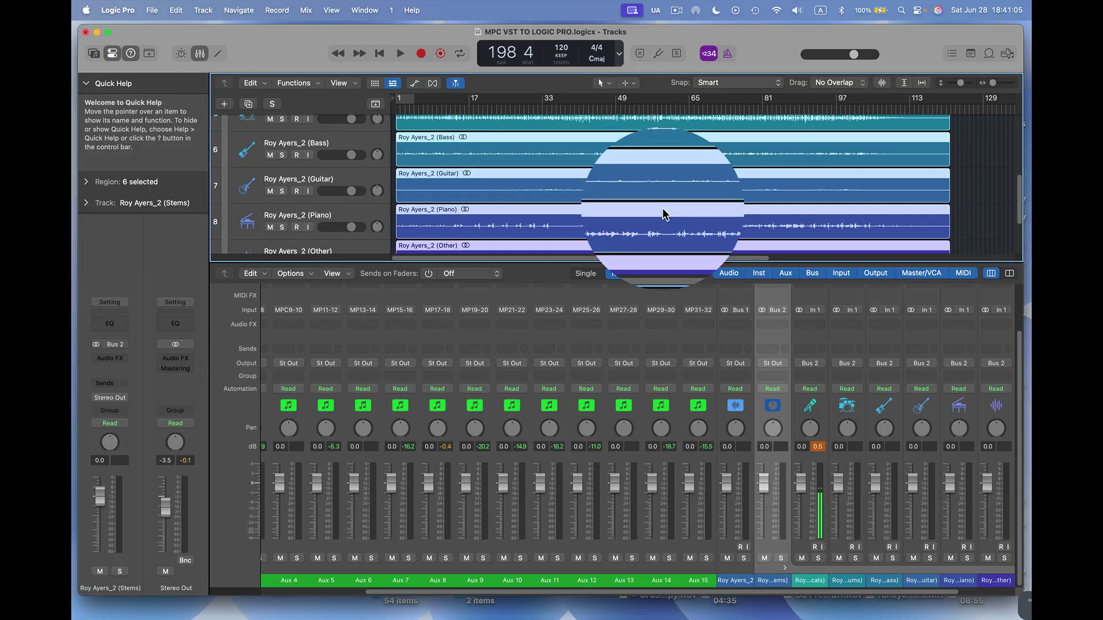
pyautogui.scroll(10, 663, 213)
pyautogui.scroll(-2, 663, 208)
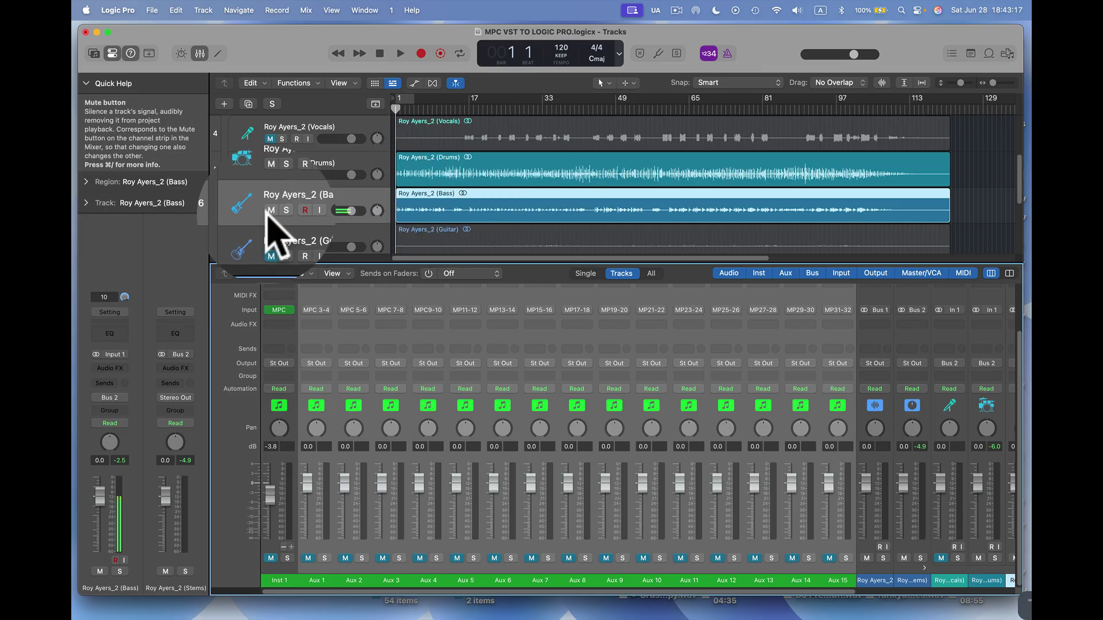
# - Mute the Bass stem track and unmute the Other stem track
pyautogui.click(270, 211)
pyautogui.scroll(-3, 505, 183)
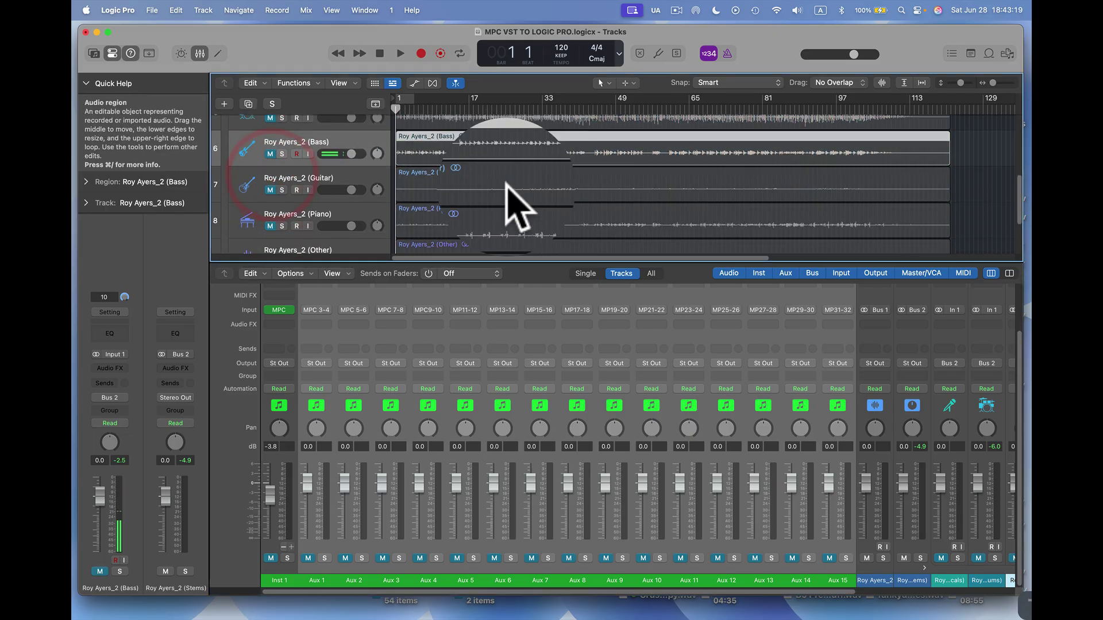
pyautogui.scroll(-3, 505, 184)
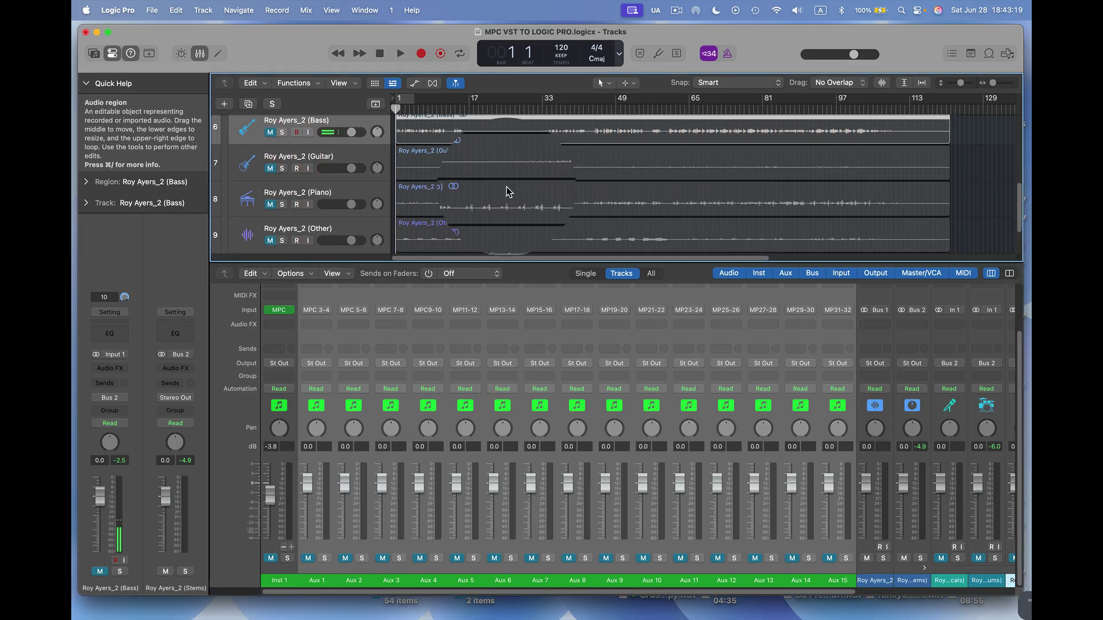
pyautogui.click(270, 219)
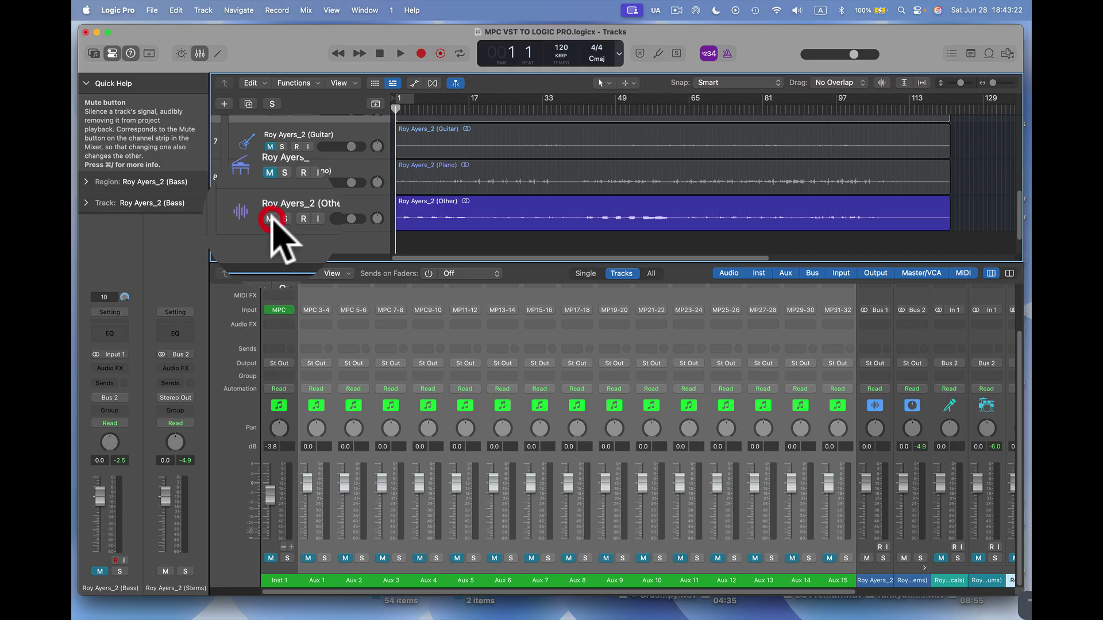
# - Normalize the Other region's gain, widen the track headers, and move the playhead to bar 17
pyautogui.click(498, 221)
pyautogui.rightClick(499, 209)
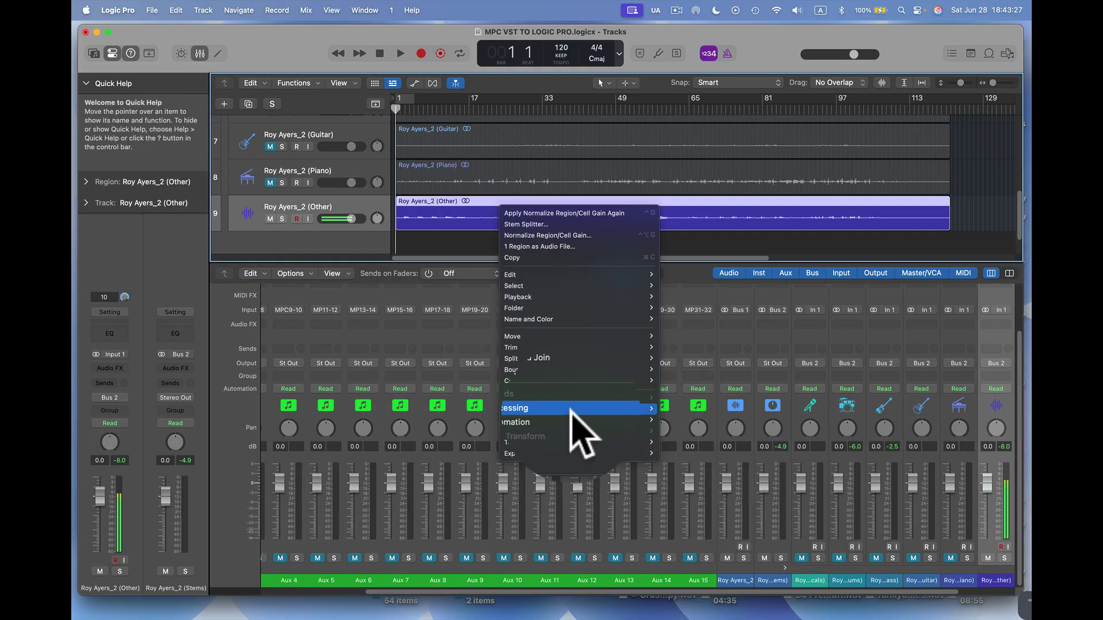
pyautogui.moveTo(629, 409)
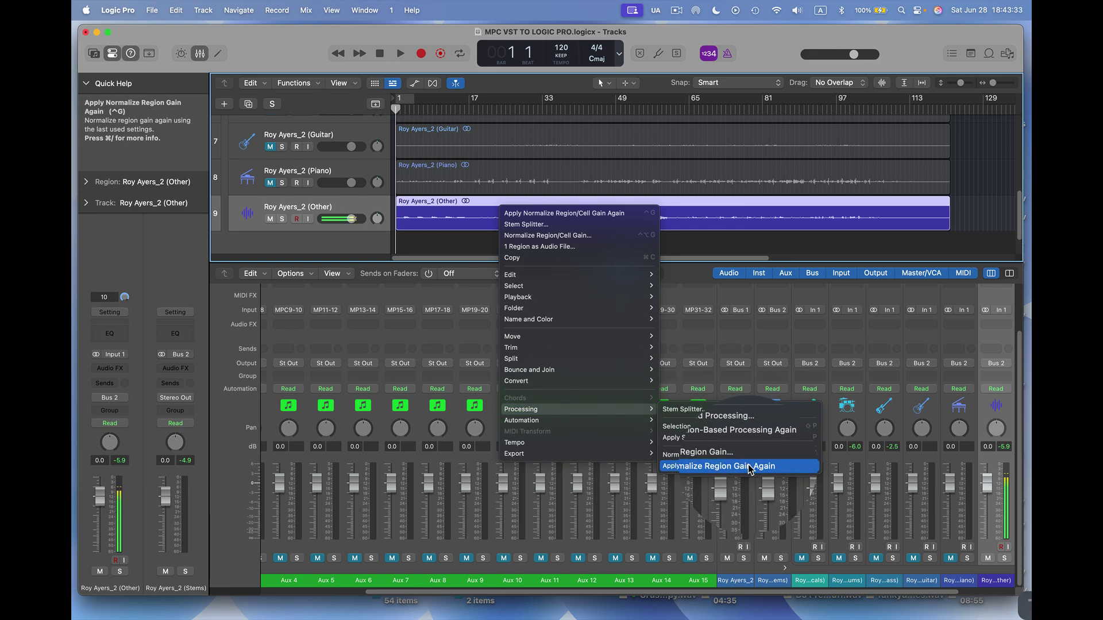
pyautogui.click(747, 466)
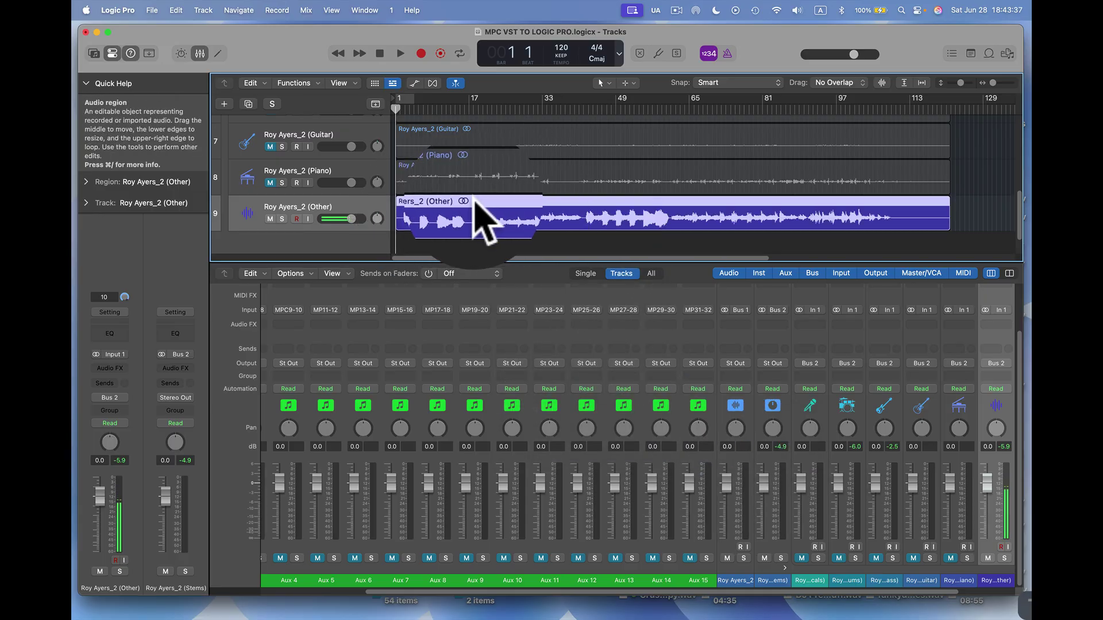
pyautogui.moveTo(394, 108); pyautogui.dragTo(408, 109)
pyautogui.click(481, 110)
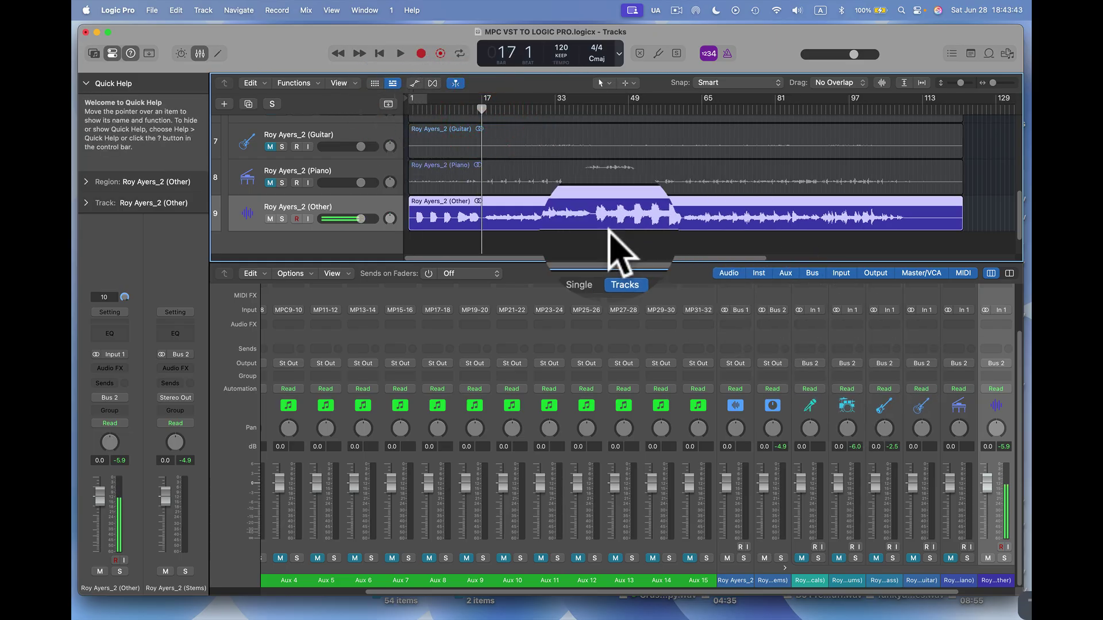
pyautogui.click(400, 54)
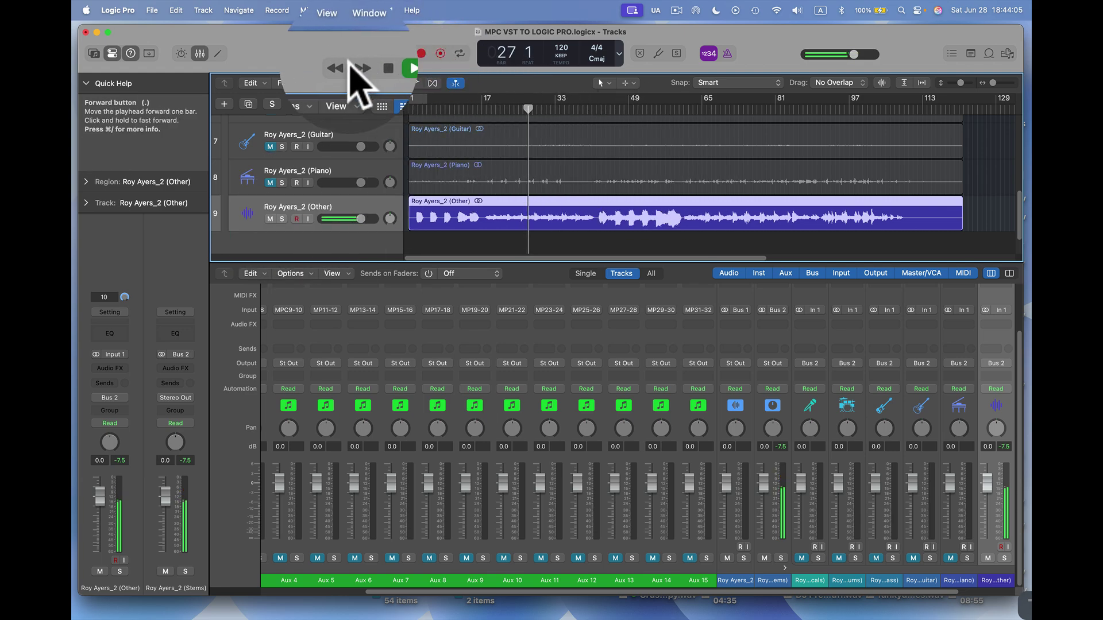
pyautogui.click(385, 69)
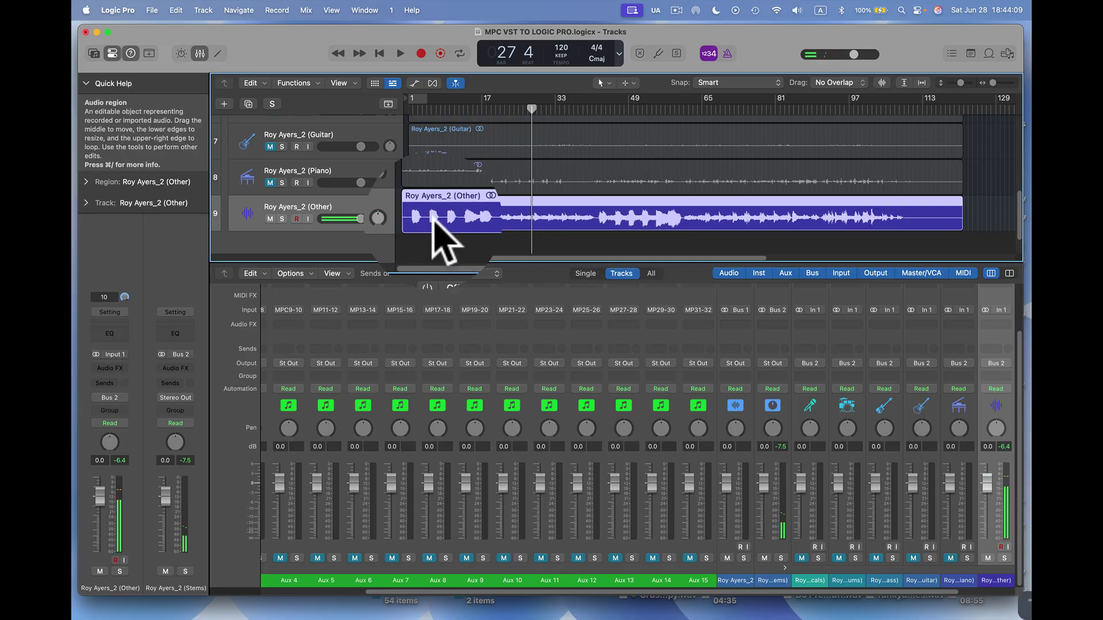
# - Open Region as Audio File export for the Other region, keeping Normalize on Overload Protection Only
pyautogui.rightClick(816, 201)
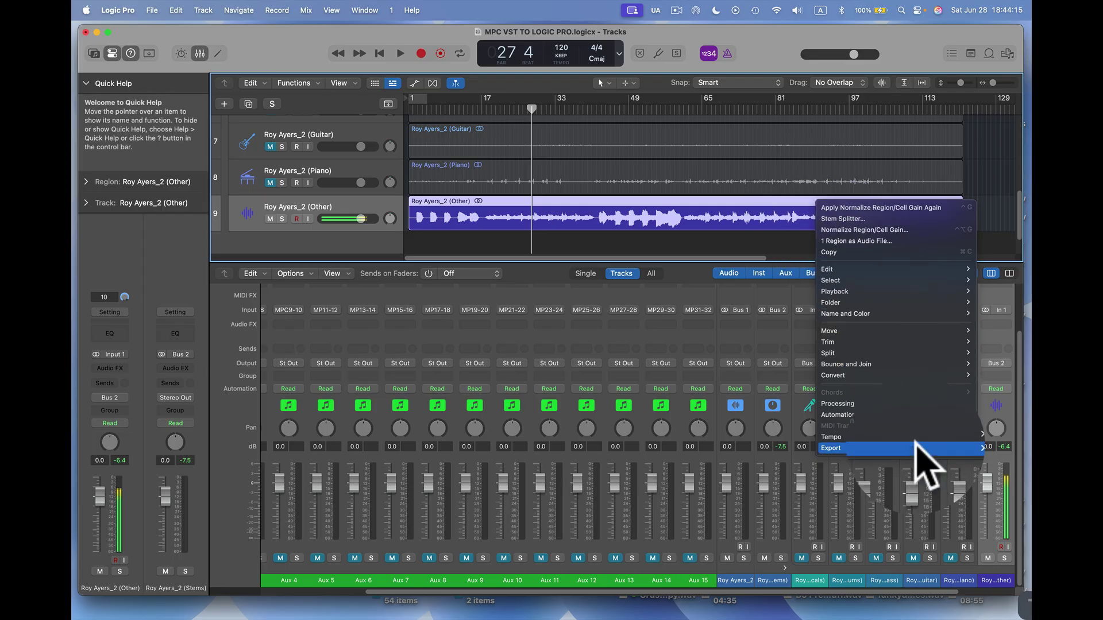
pyautogui.moveTo(913, 449)
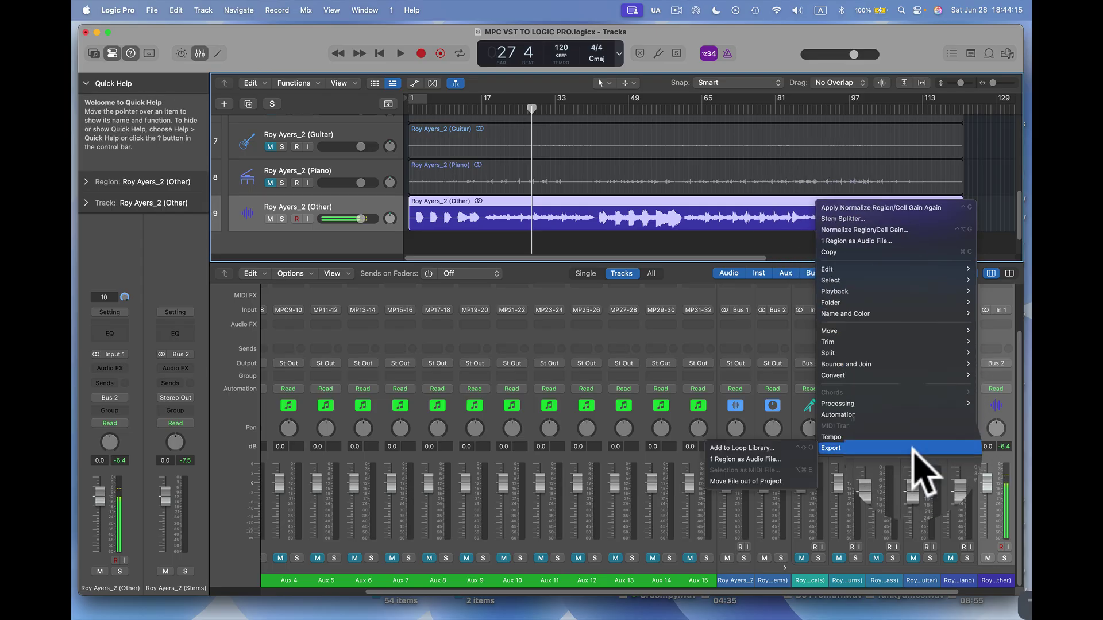
pyautogui.click(780, 460)
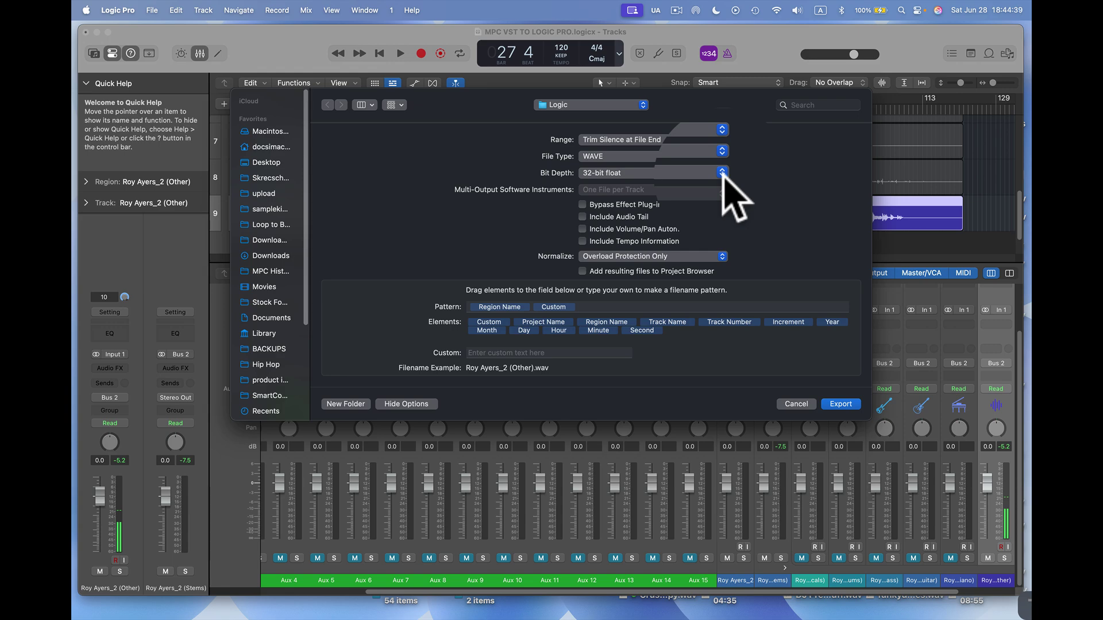
pyautogui.click(721, 256)
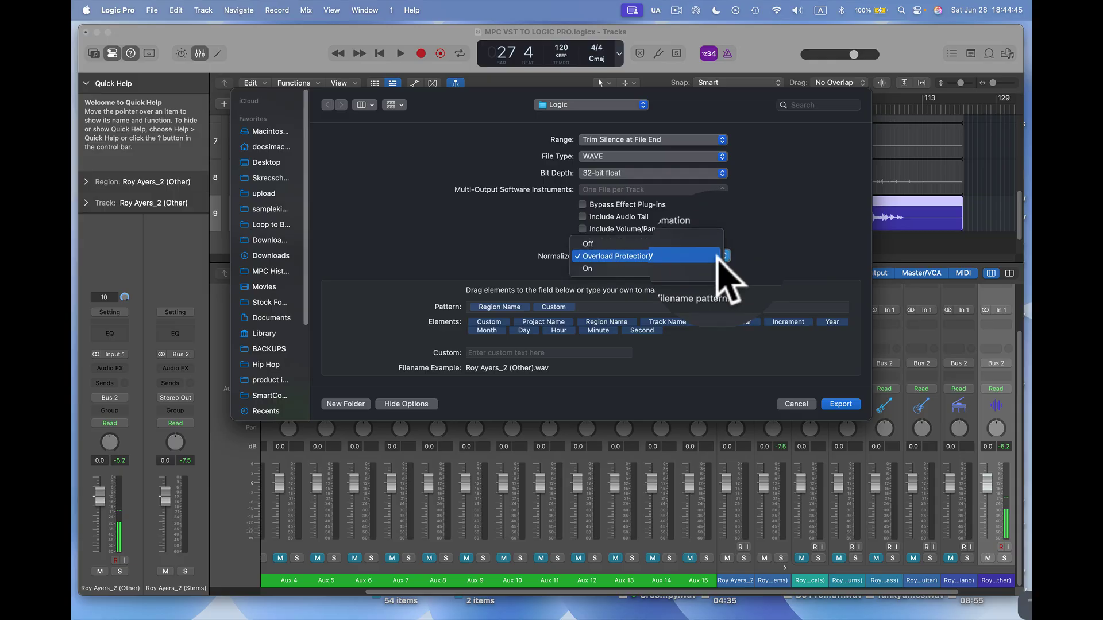
pyautogui.click(704, 268)
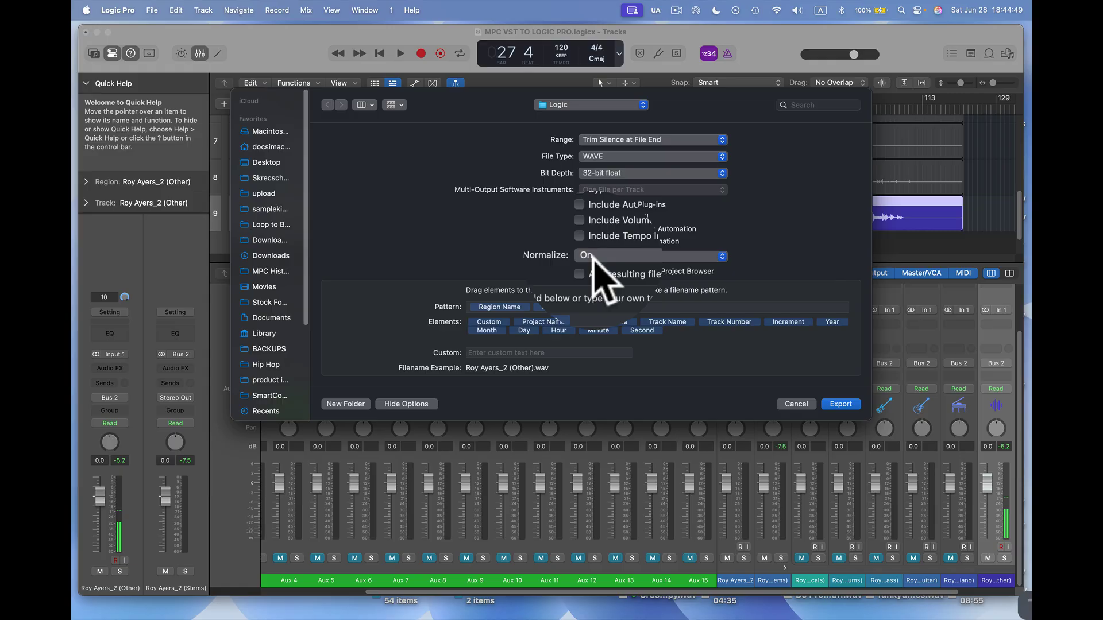
pyautogui.click(723, 256)
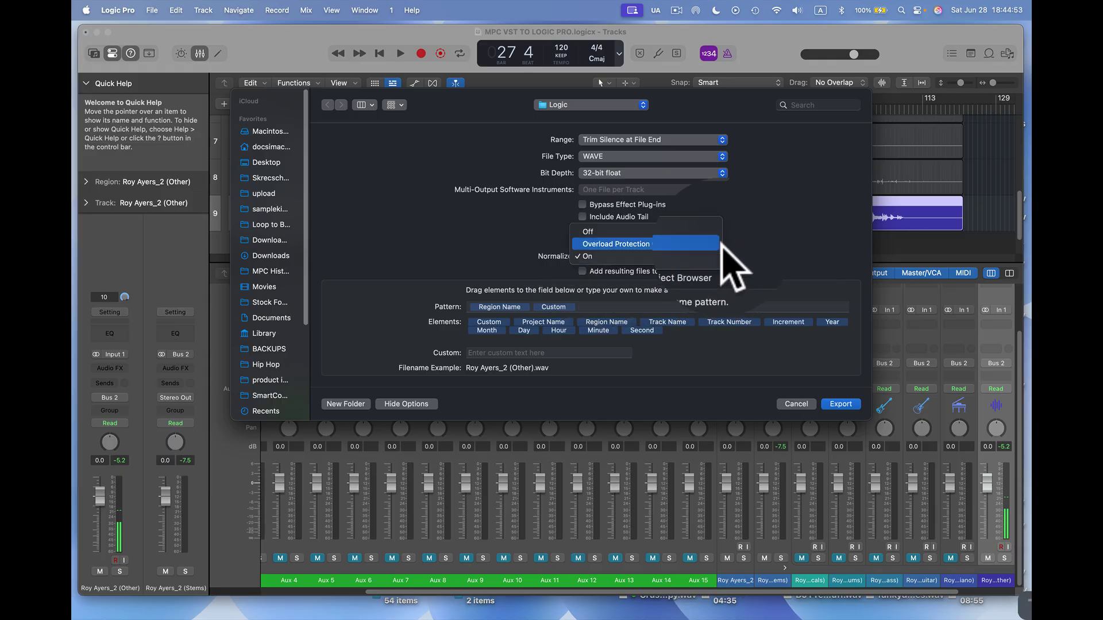
pyautogui.click(712, 246)
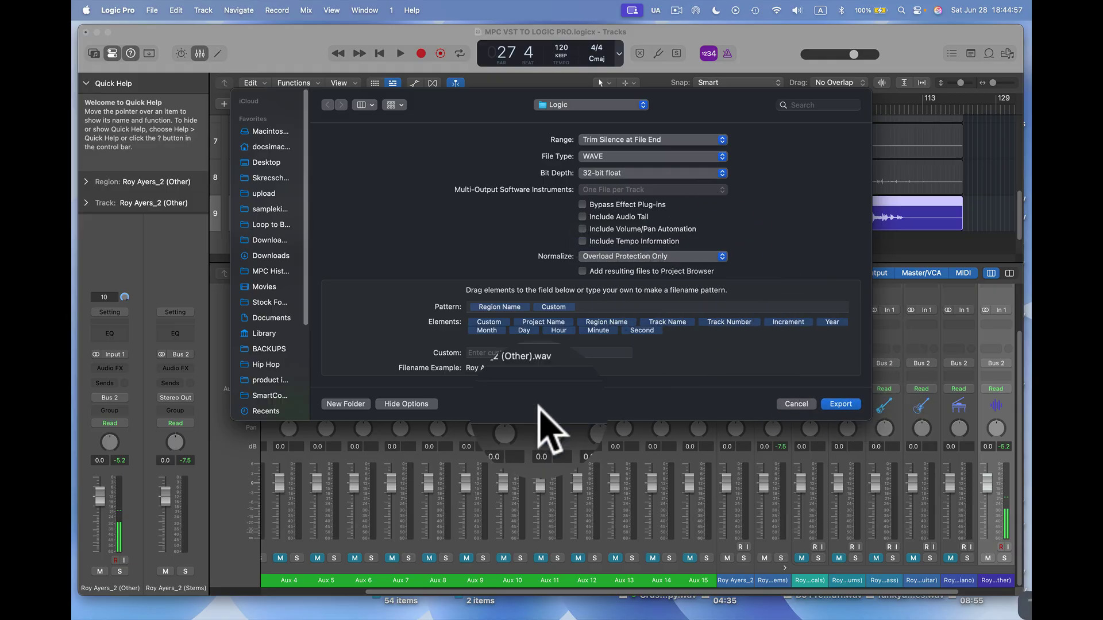
# - Hide the export options and choose the Desktop as the export location
pyautogui.click(354, 404)
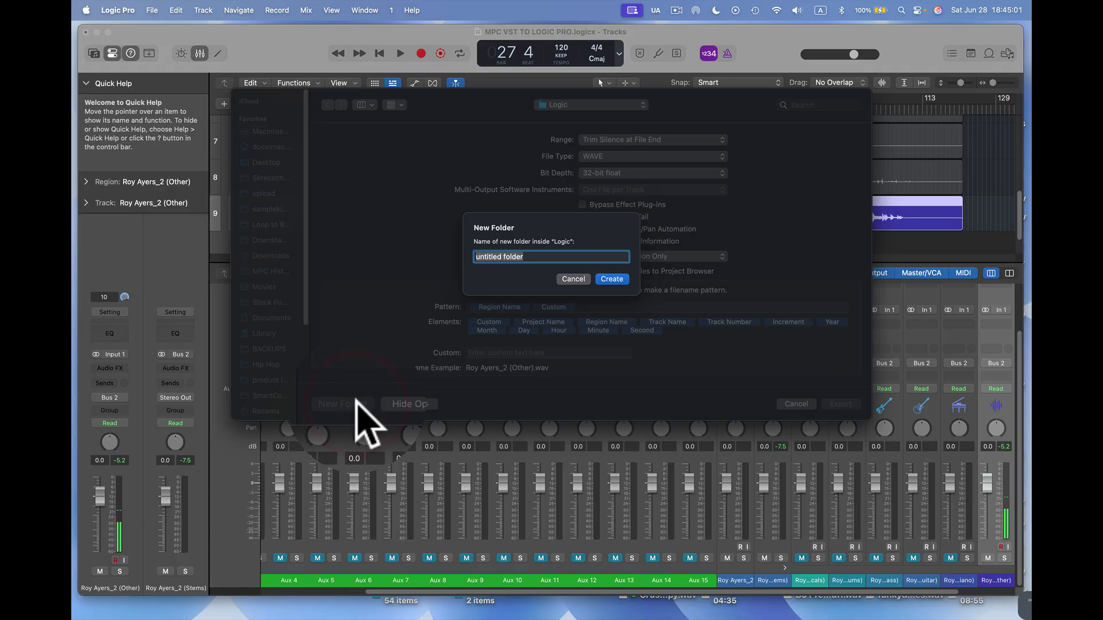
pyautogui.click(573, 278)
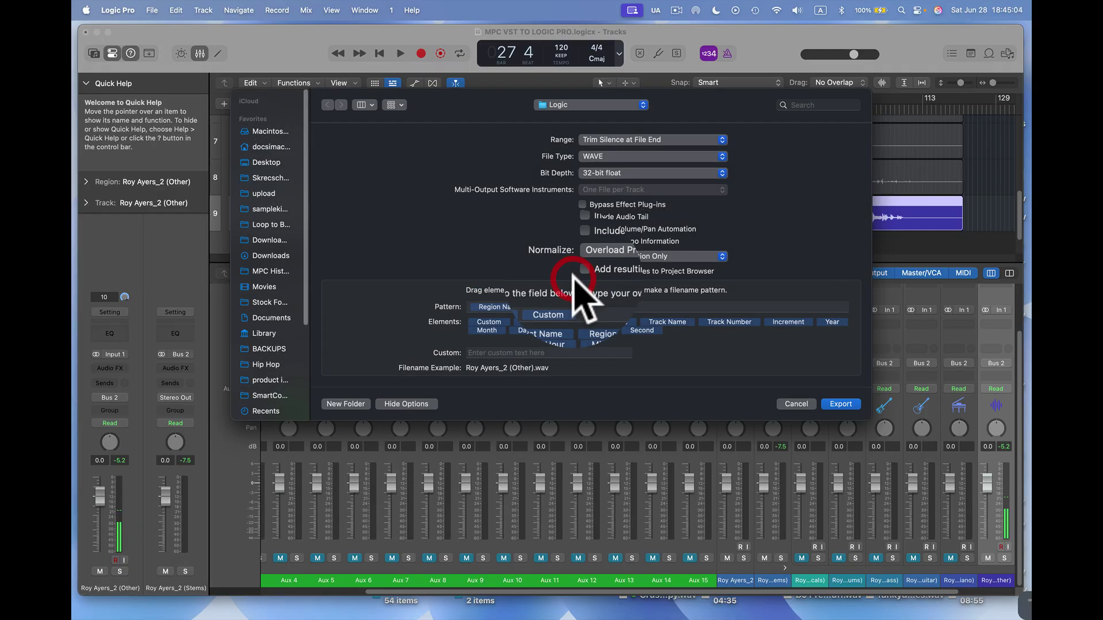
pyautogui.click(407, 402)
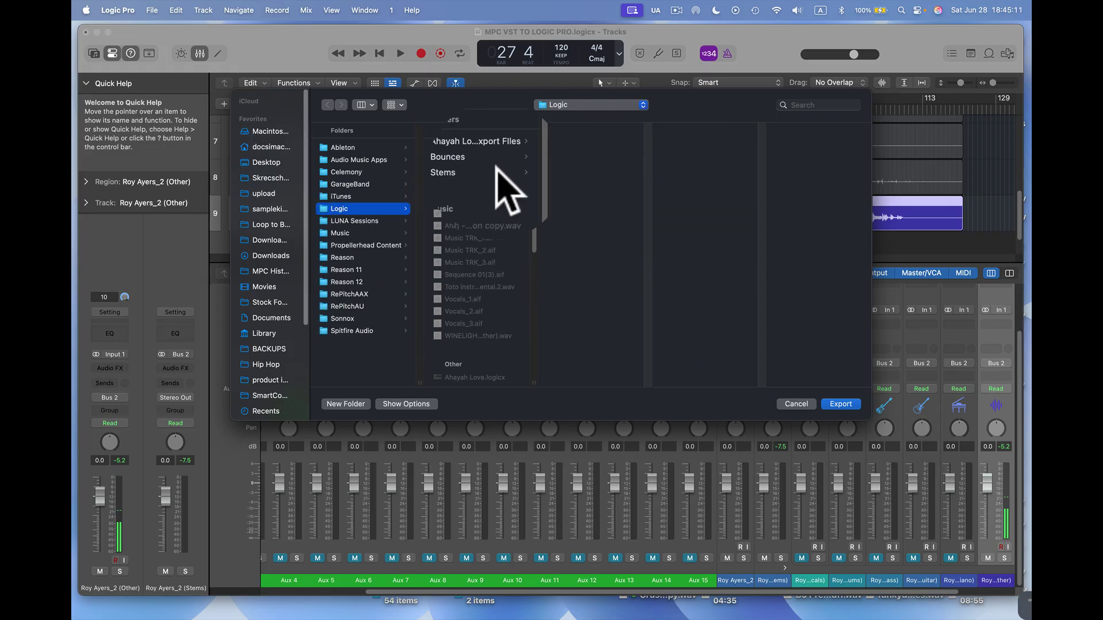
pyautogui.click(267, 162)
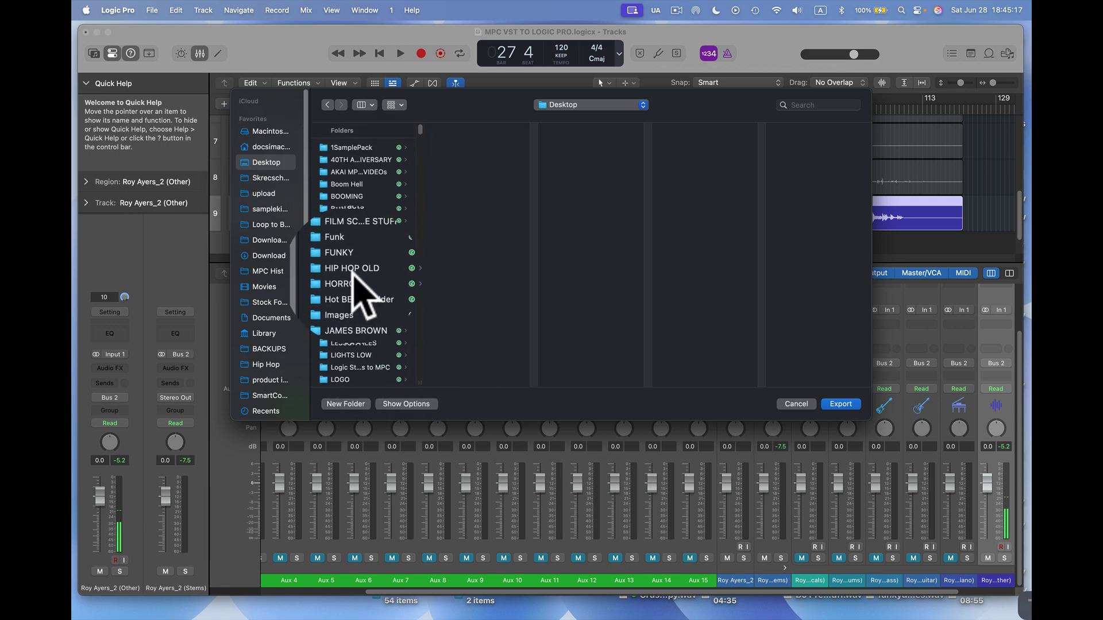
# - Create a Desktop folder named '1A Stem' and export the Other region into it
pyautogui.click(351, 404)
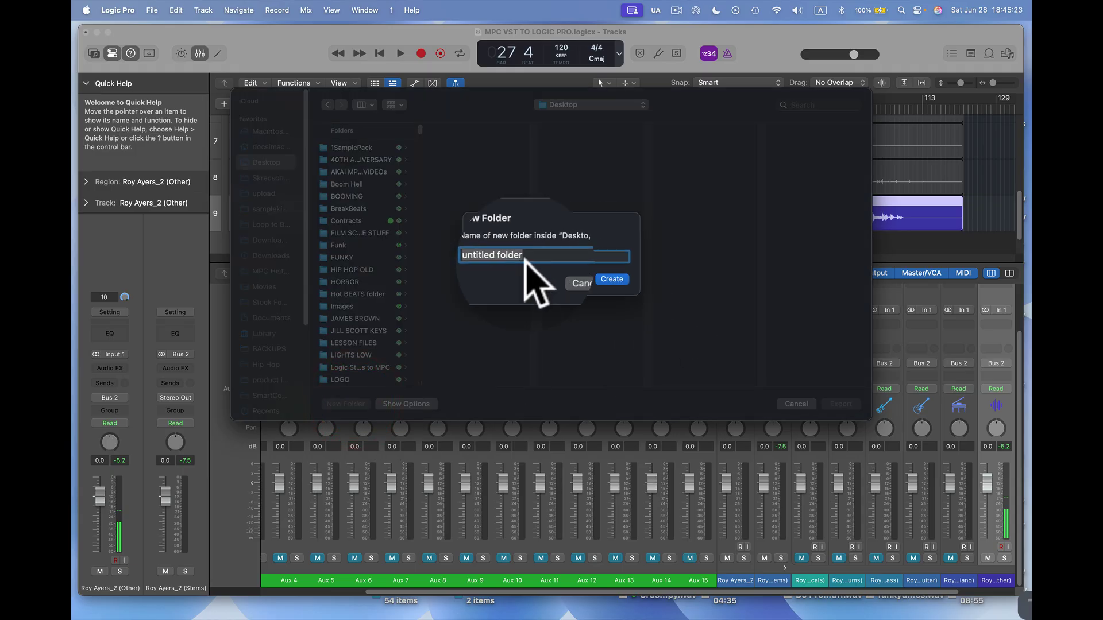
pyautogui.write('1a')
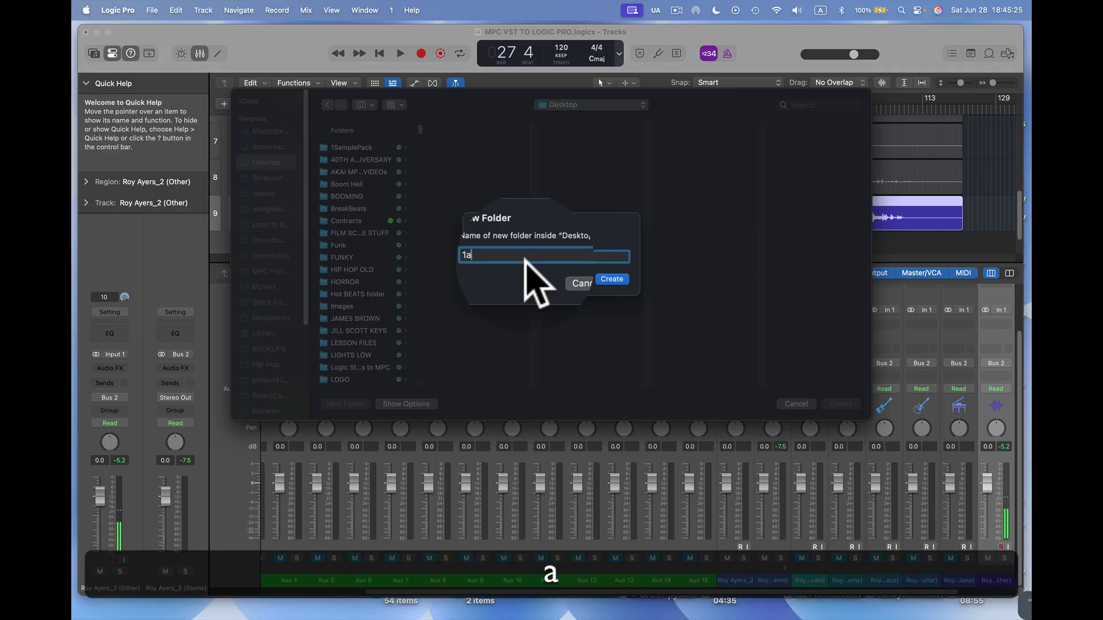
pyautogui.hotkey('shift', 'BackSpace')
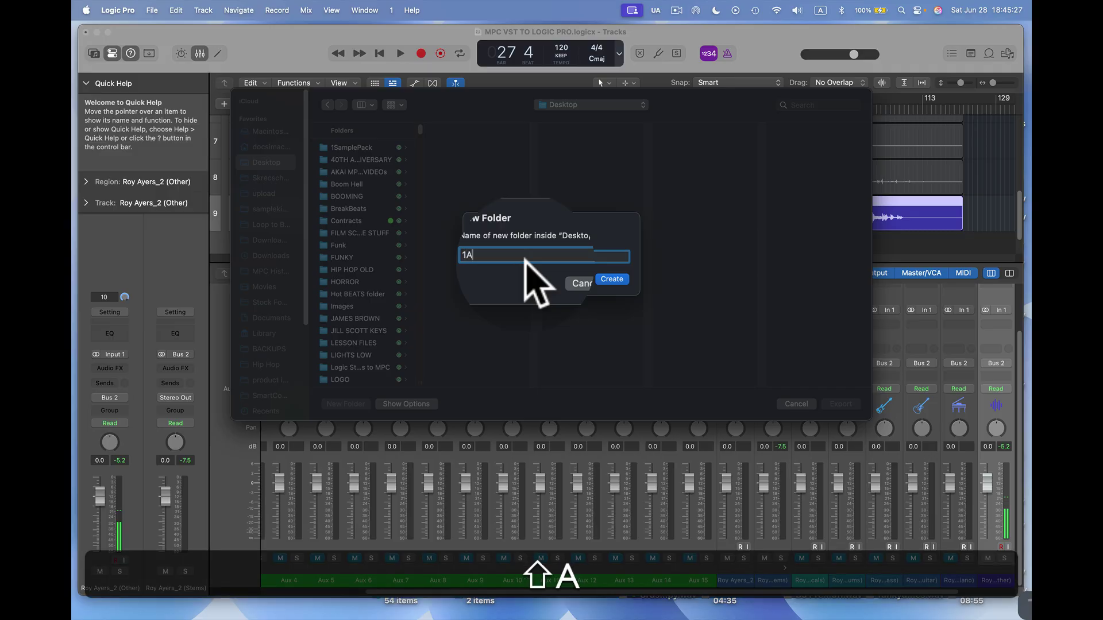
pyautogui.write('A ')
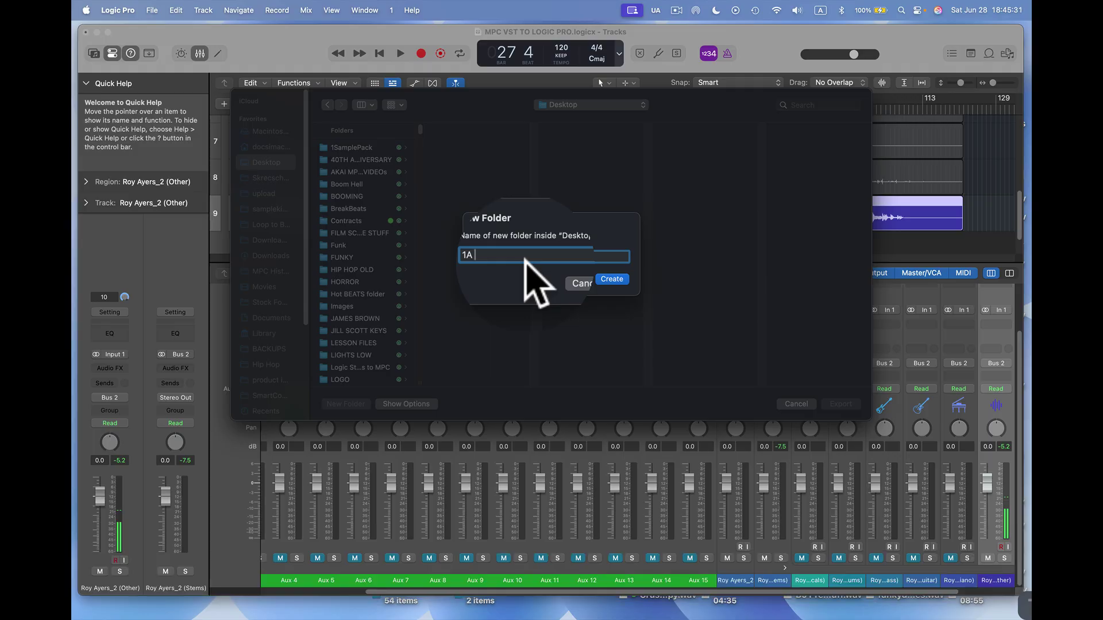
pyautogui.write('stem')
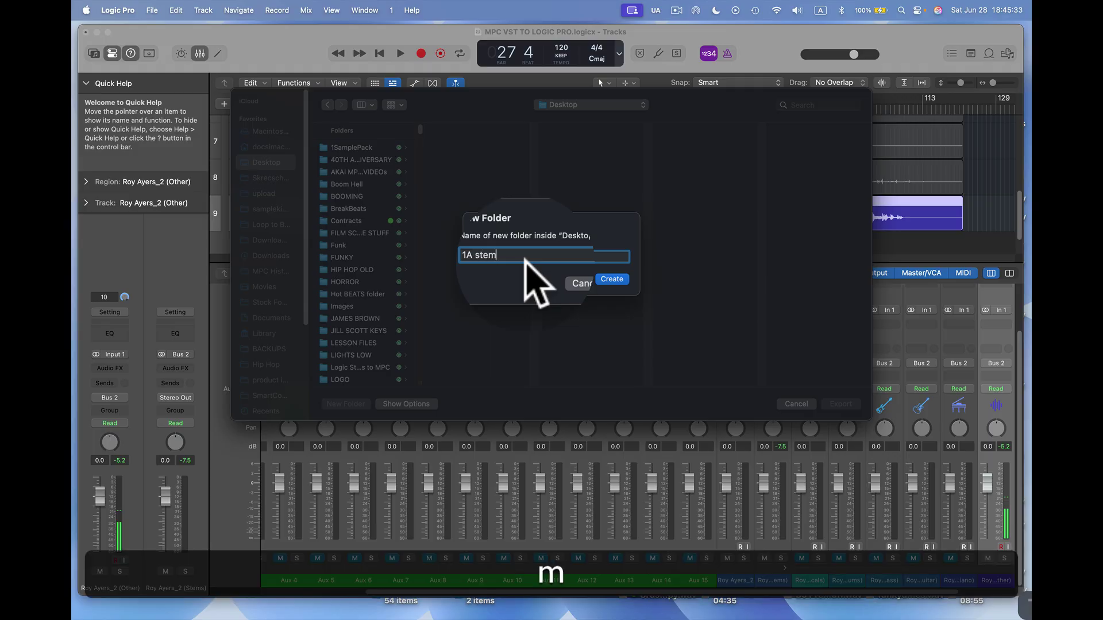
pyautogui.click(488, 257)
pyautogui.press('BackSpace')
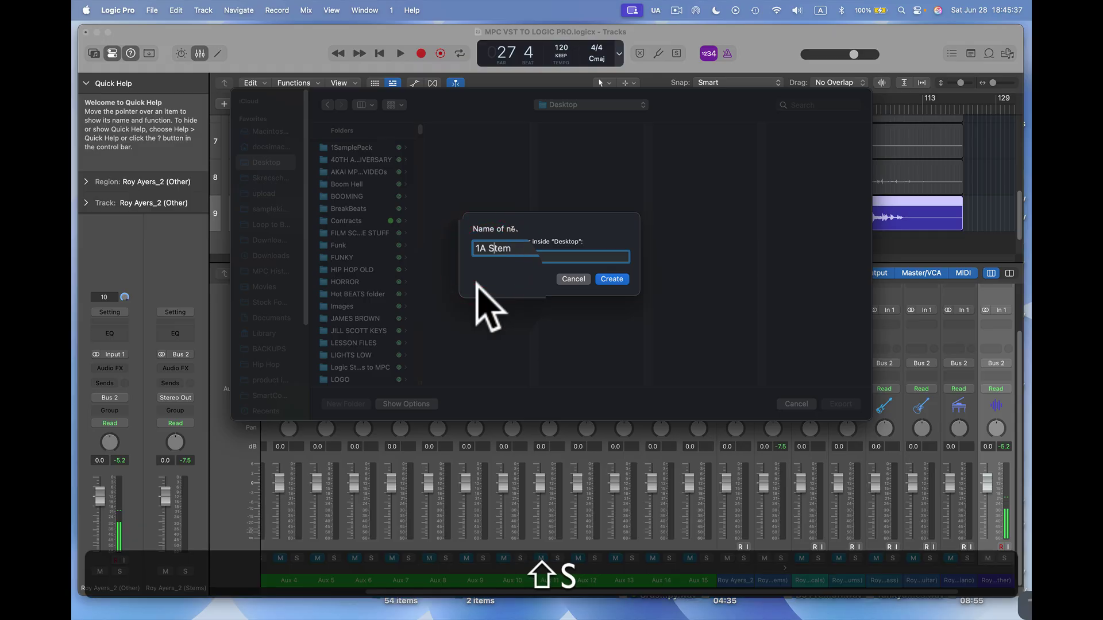
pyautogui.click(612, 279)
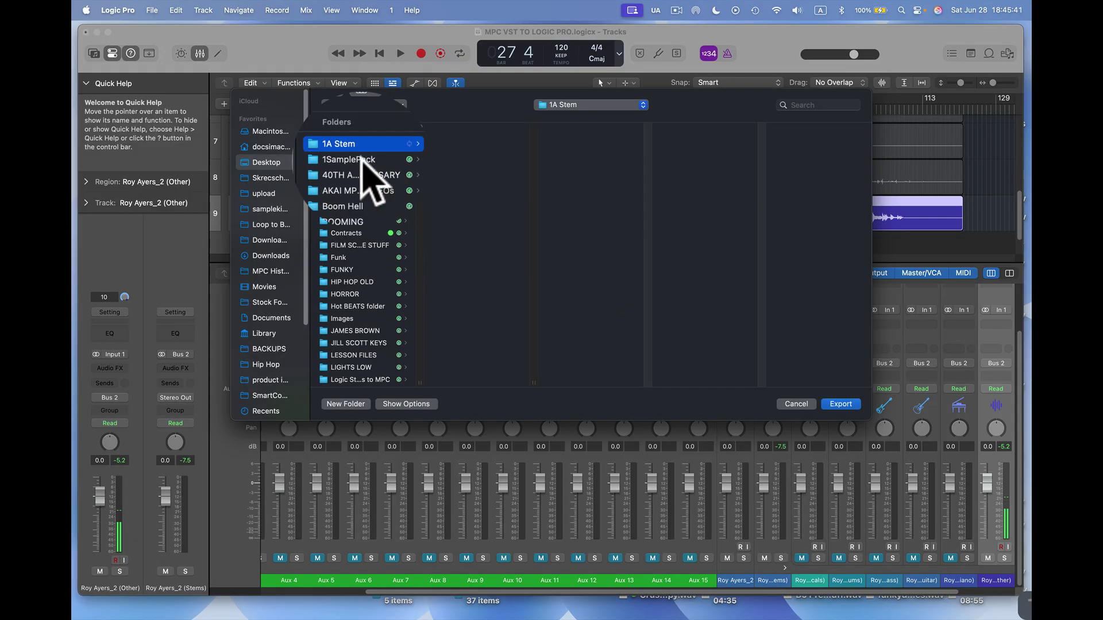
pyautogui.click(844, 405)
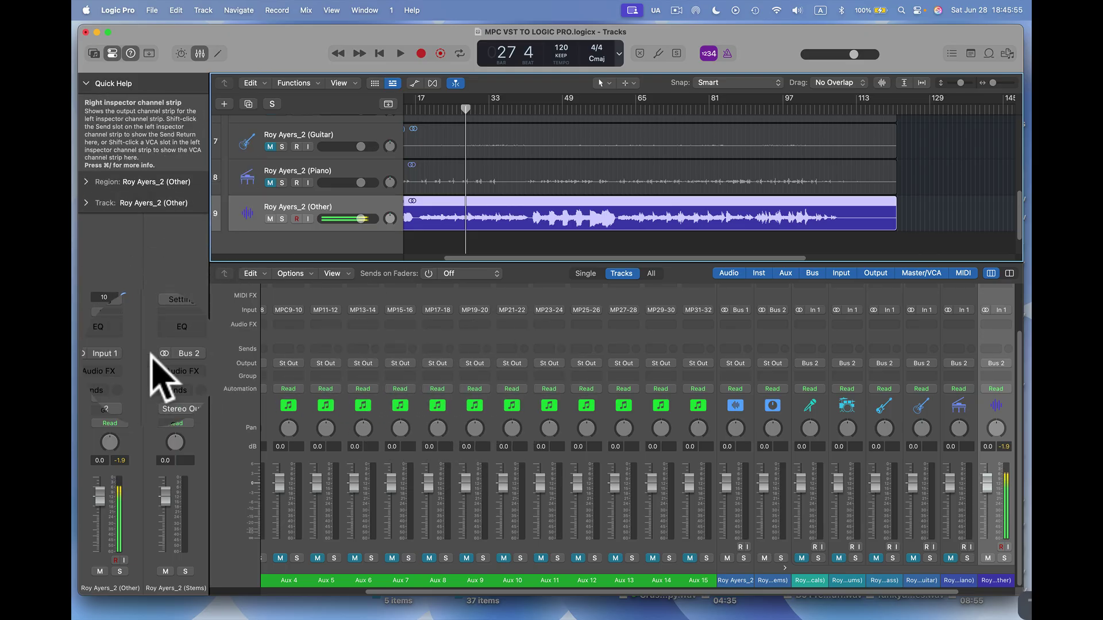
# - Mute the Other stem track, then bring up the MPC instrument on the Inst 1 track
pyautogui.click(281, 220)
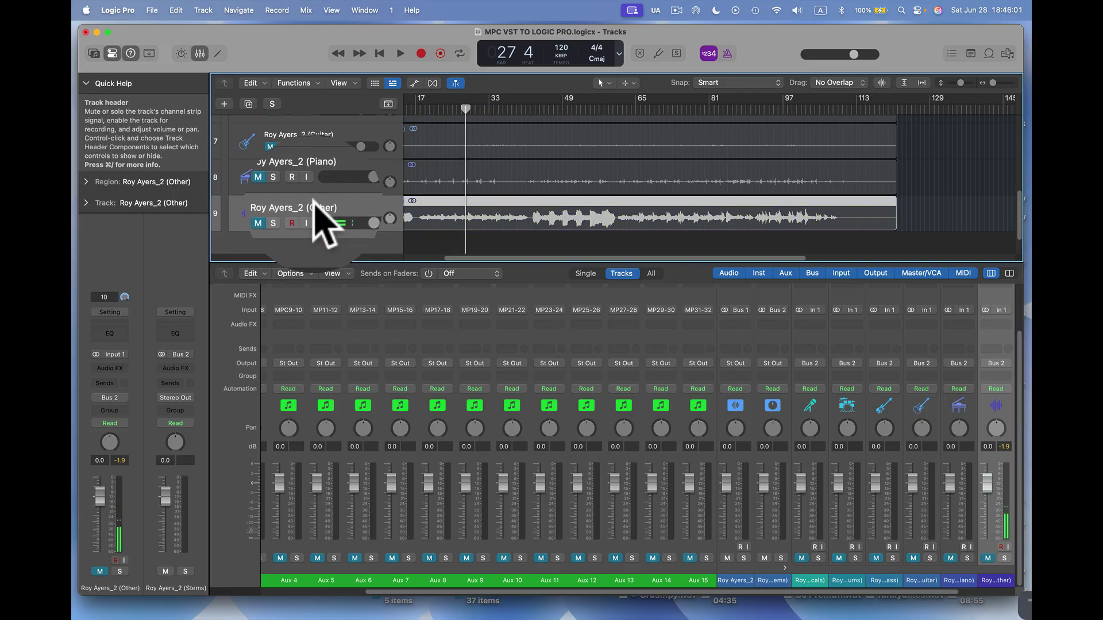
pyautogui.scroll(6, 324, 242)
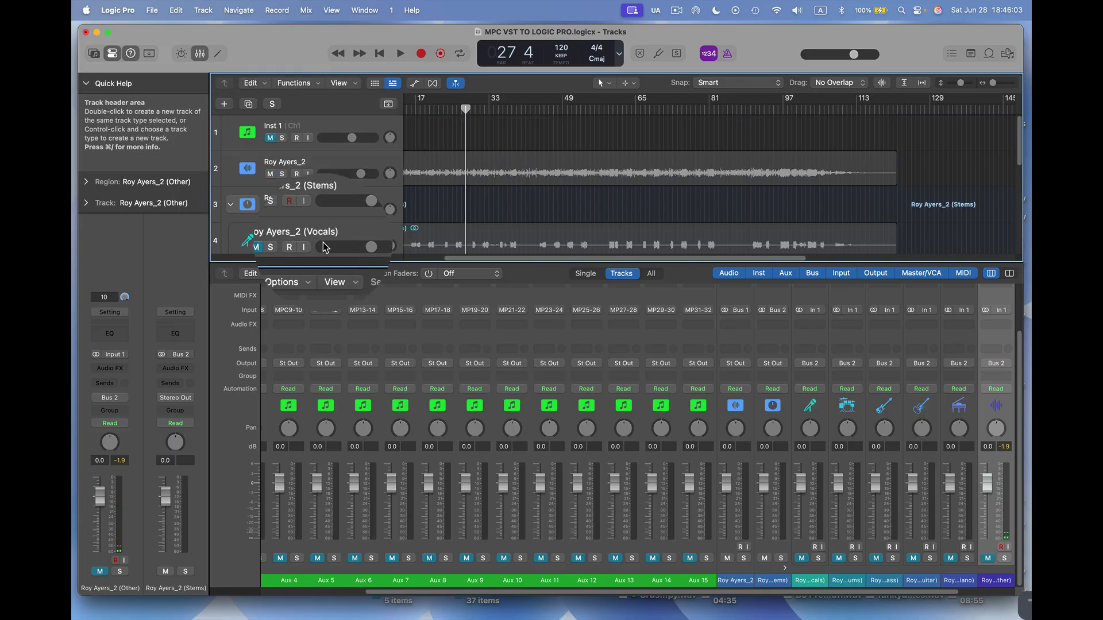
pyautogui.click(313, 127)
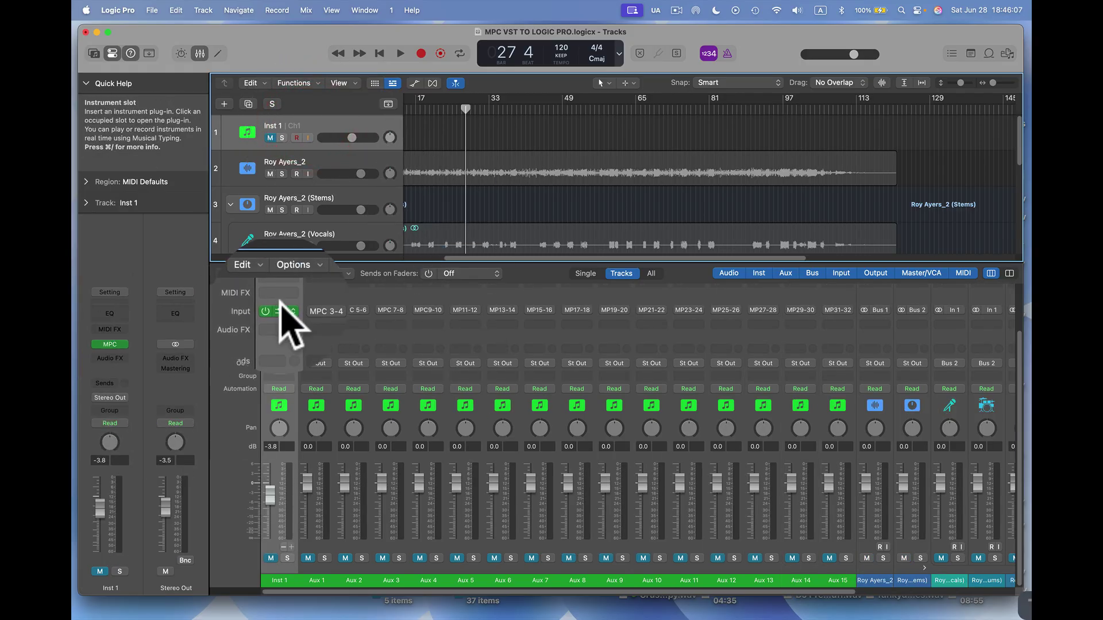
pyautogui.click(280, 313)
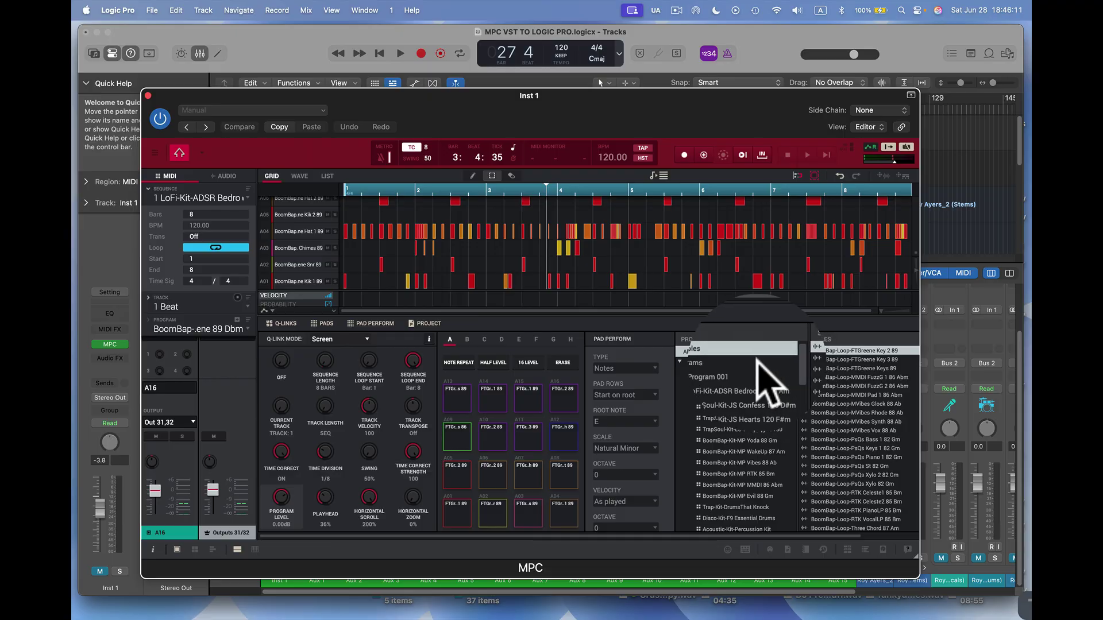
# - Return the MPC browser to File Browser and go from Drums up to the Chromatic Fire Library folder
pyautogui.click(883, 549)
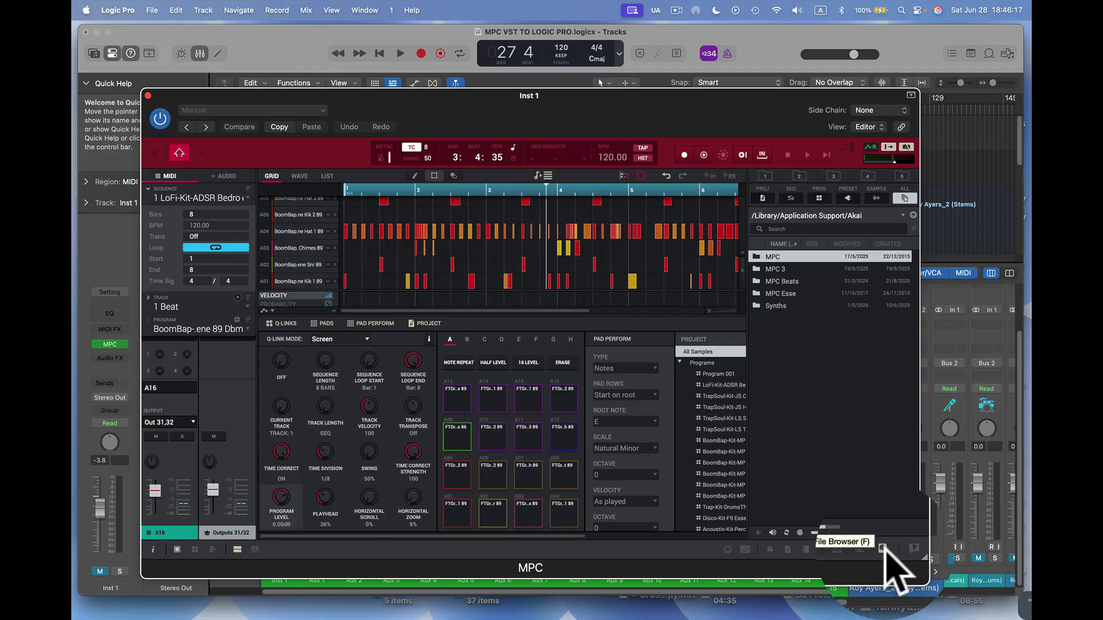
pyautogui.click(864, 550)
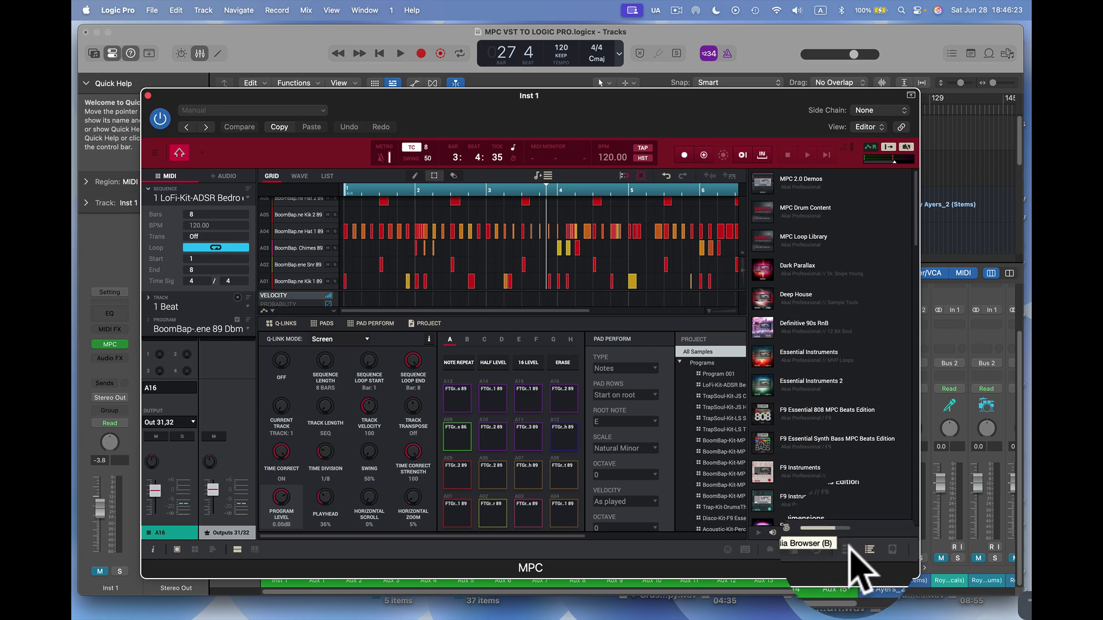
pyautogui.click(849, 548)
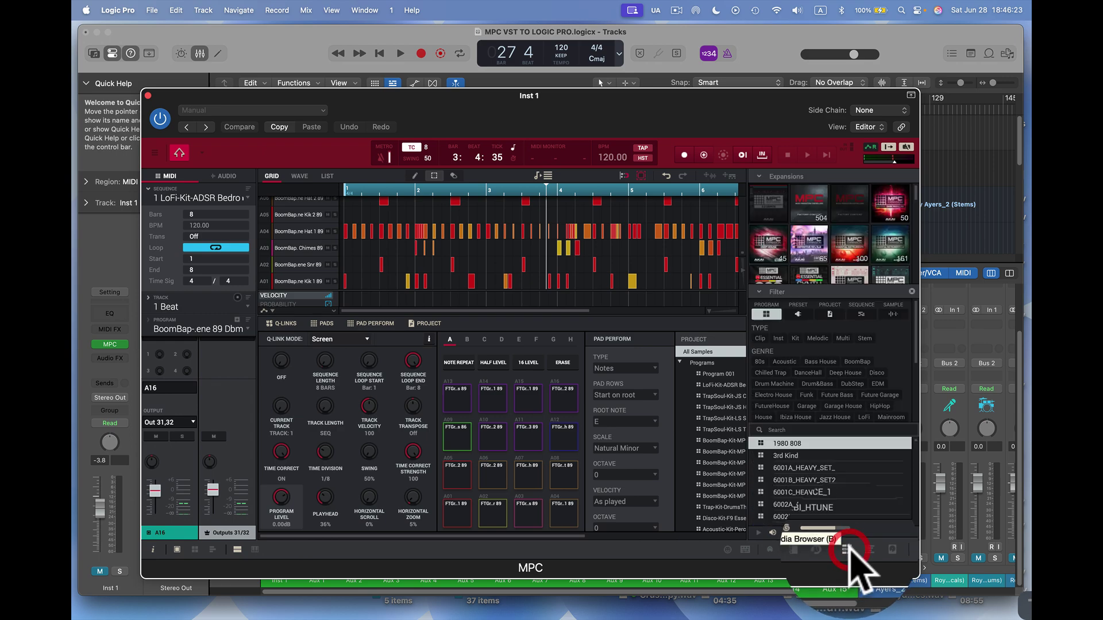
pyautogui.click(885, 549)
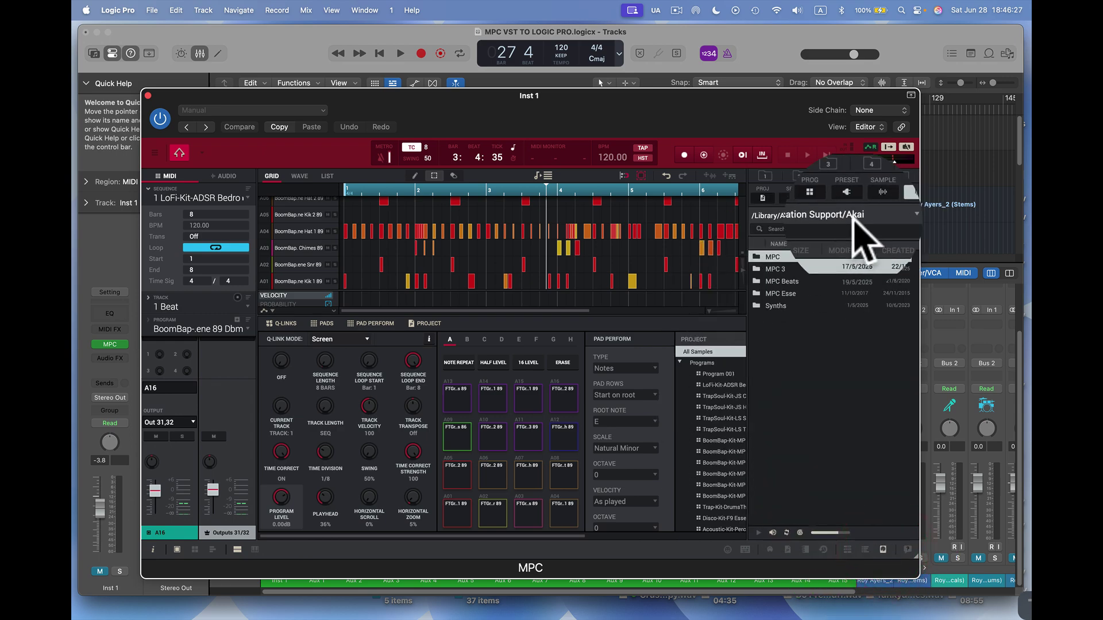
pyautogui.click(900, 175)
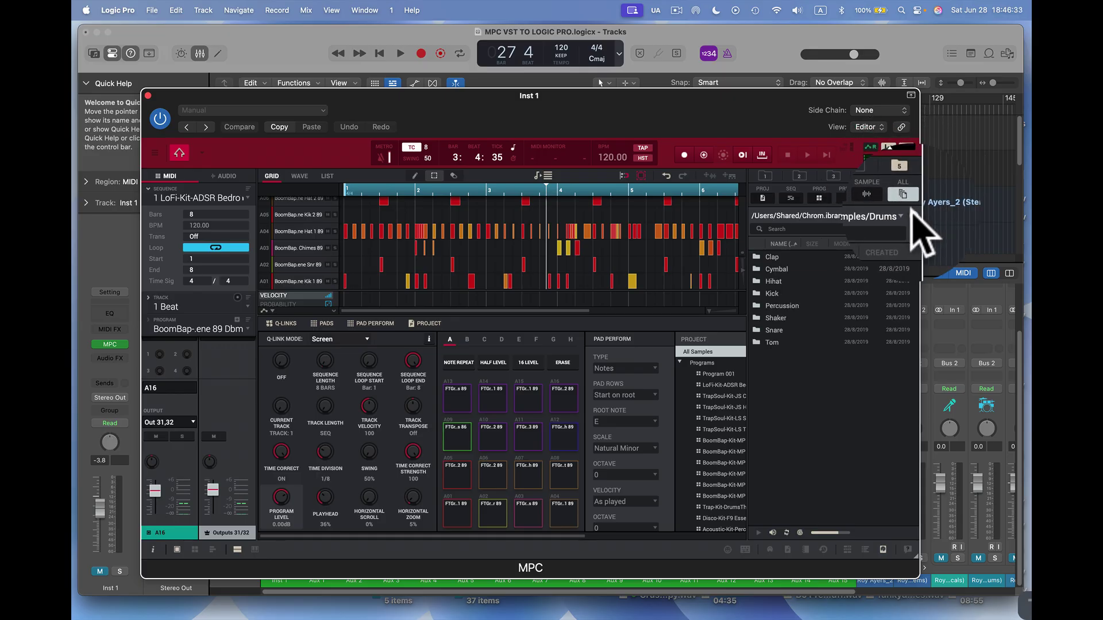
pyautogui.click(914, 215)
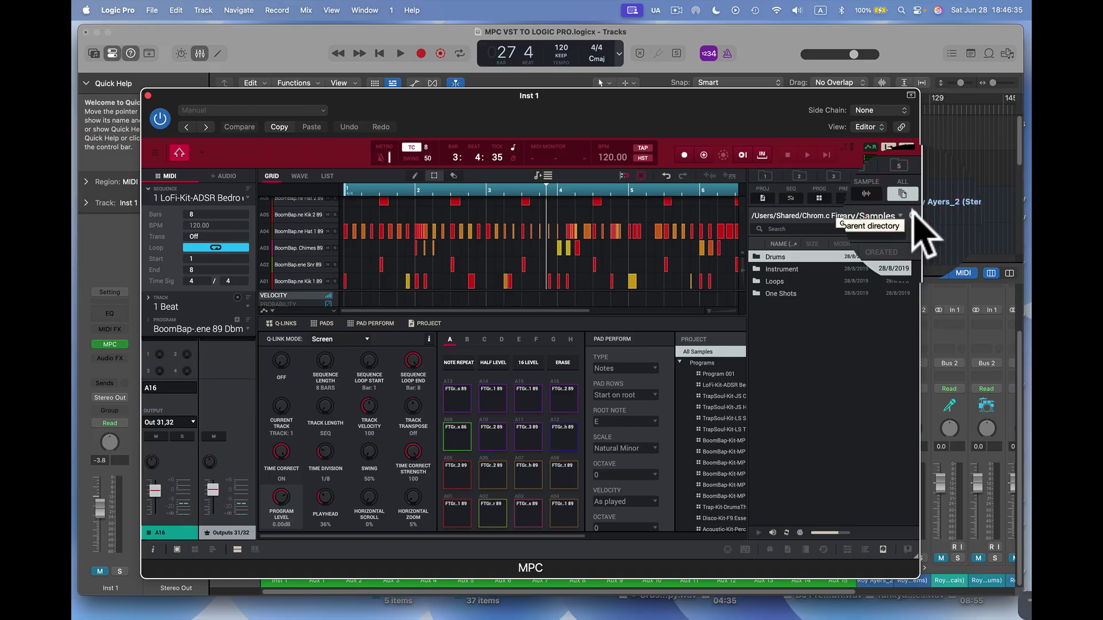
pyautogui.click(913, 215)
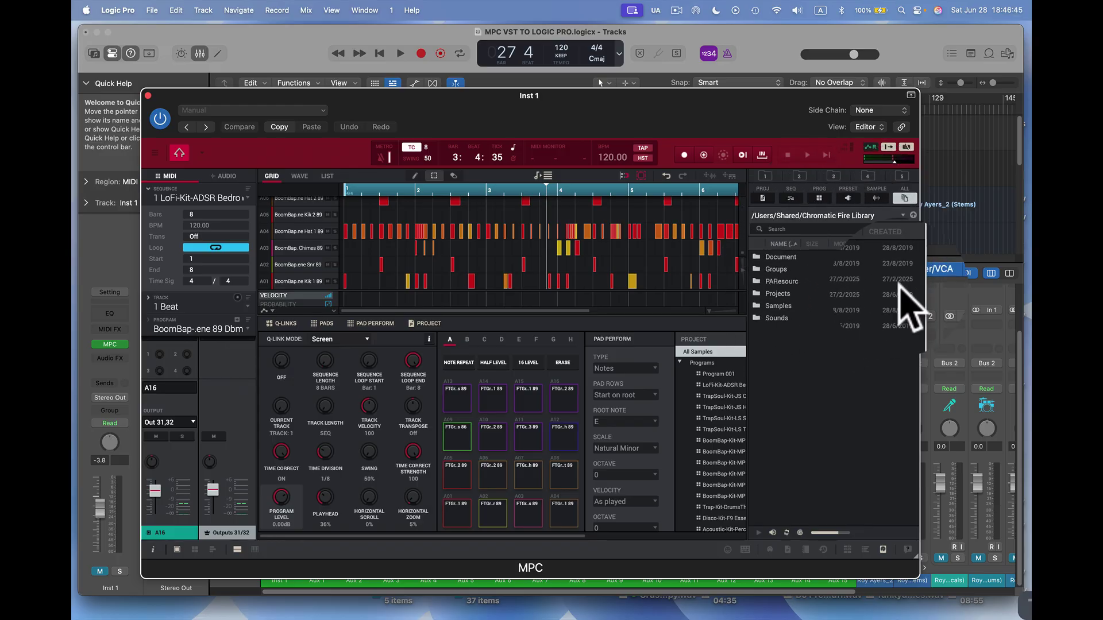
# - Look through the MPC Loop Library and saved browser locations, ending back at the Akai folders
pyautogui.click(830, 210)
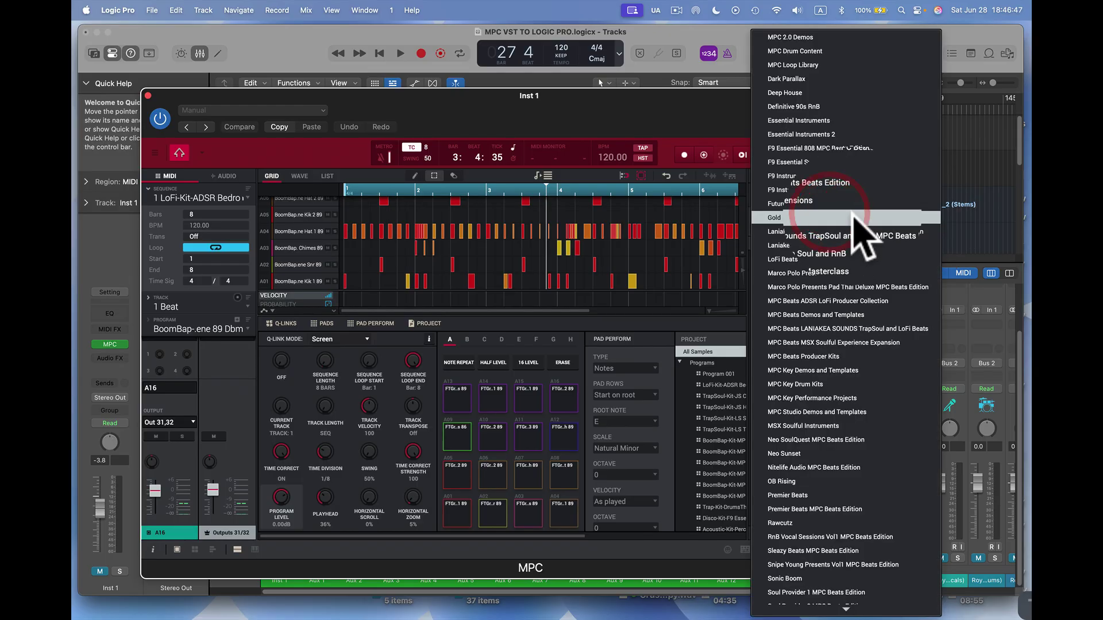
pyautogui.click(965, 51)
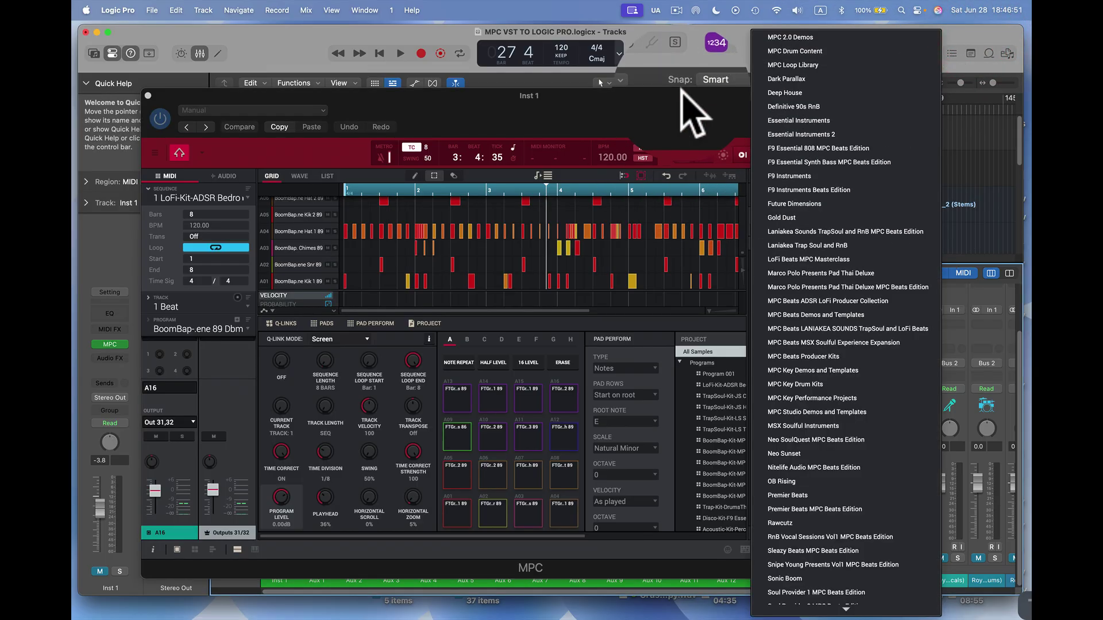
pyautogui.moveTo(665, 97); pyautogui.dragTo(584, 99)
pyautogui.click(708, 396)
pyautogui.moveTo(699, 116); pyautogui.dragTo(802, 111)
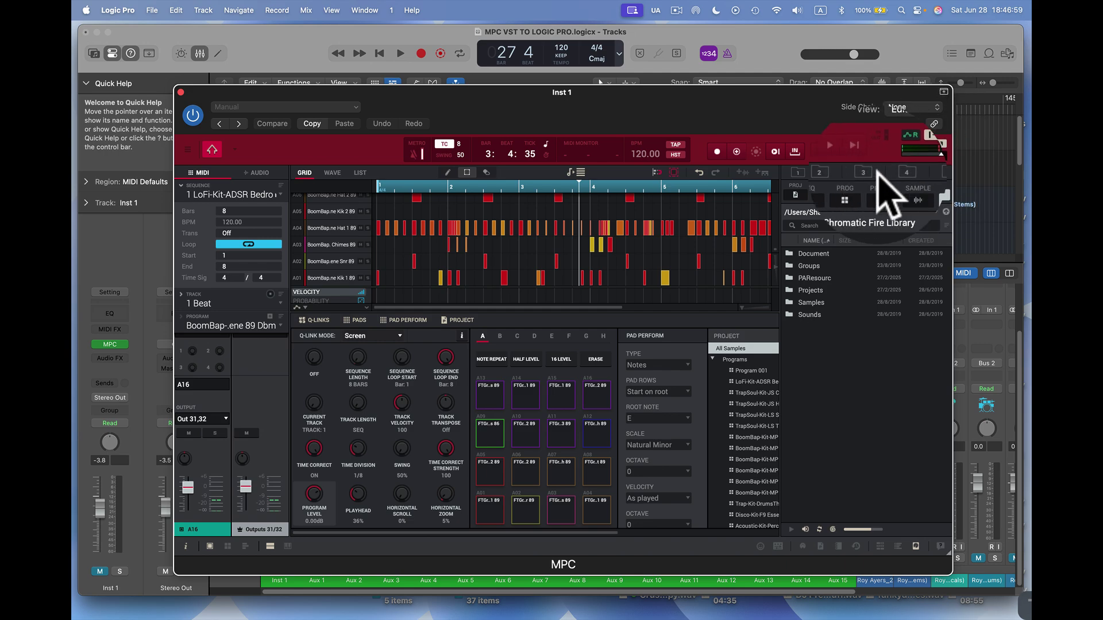
pyautogui.click(867, 175)
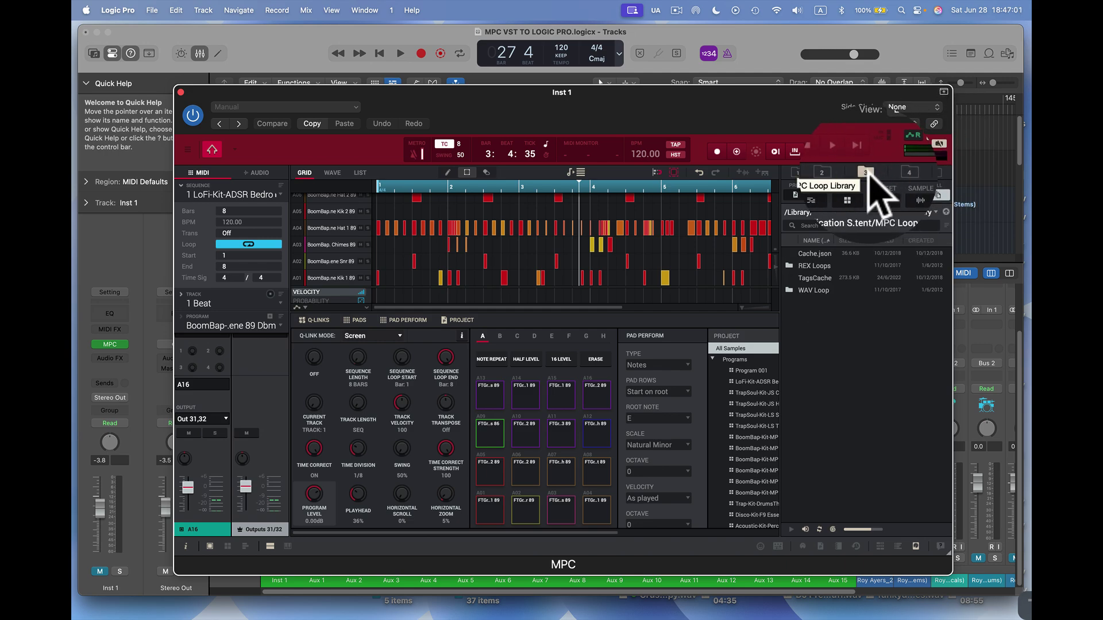
pyautogui.click(820, 174)
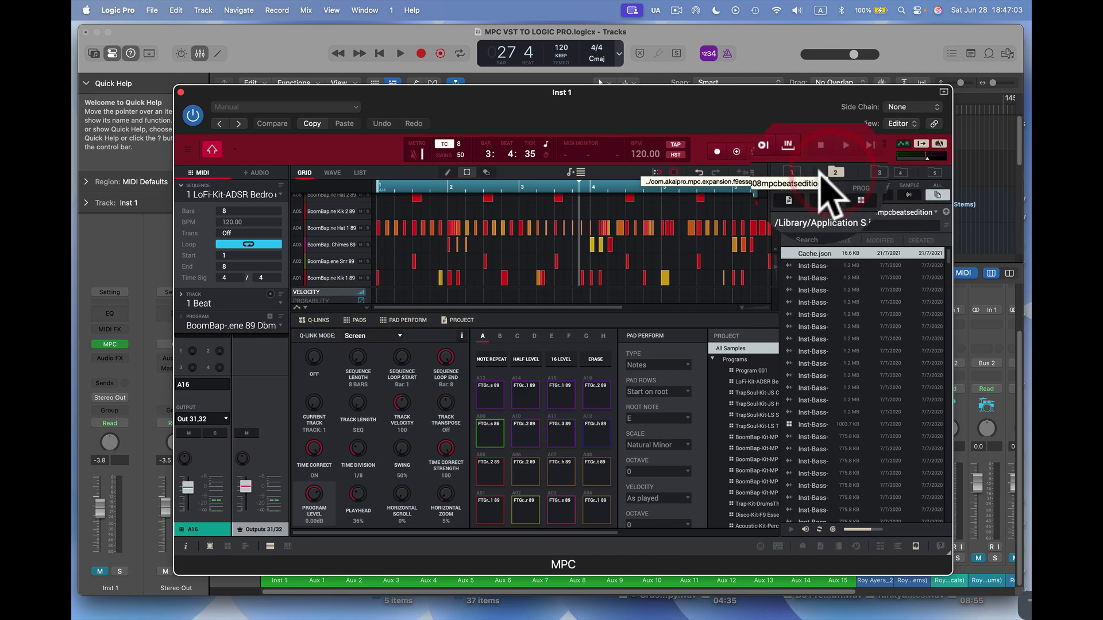
pyautogui.click(794, 173)
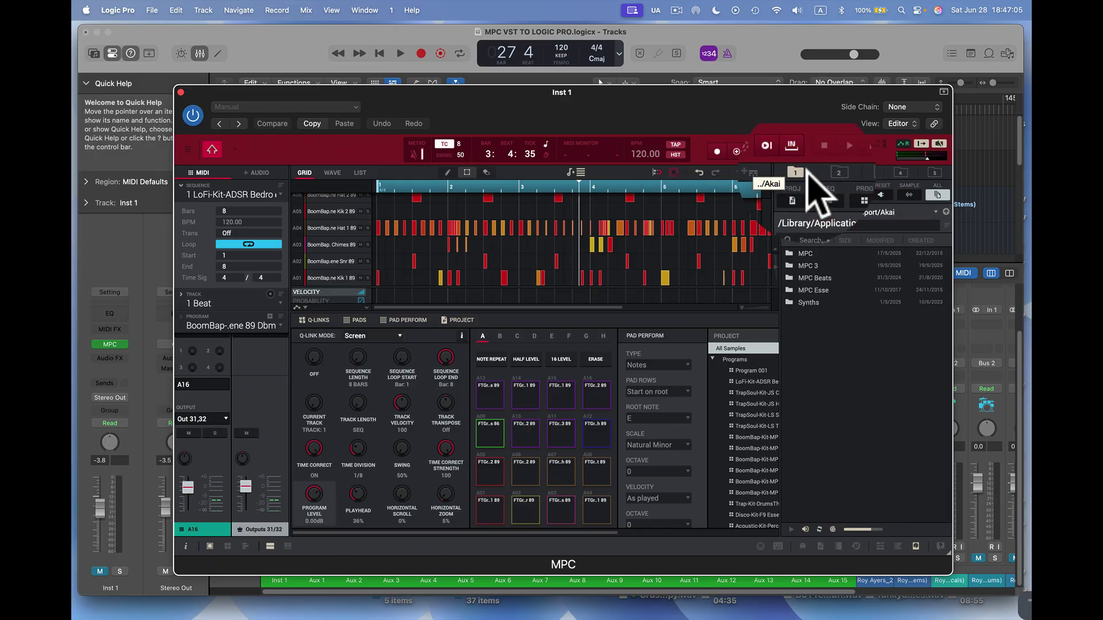
# - Pick Desktop from the MPC browser's locations list
pyautogui.click(935, 209)
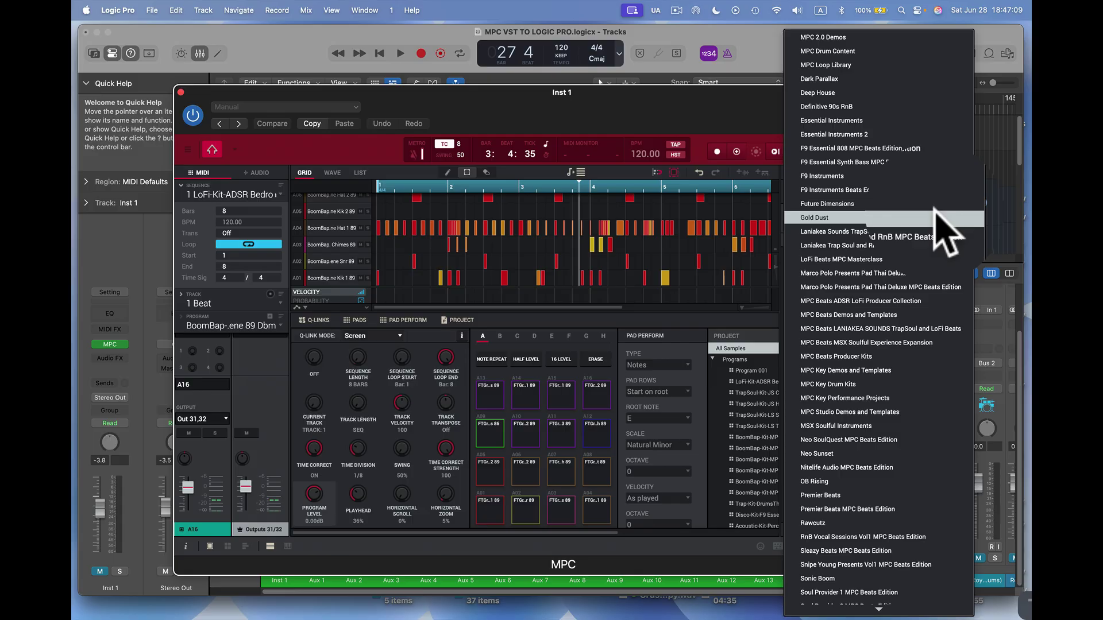
pyautogui.scroll(-10, 935, 211)
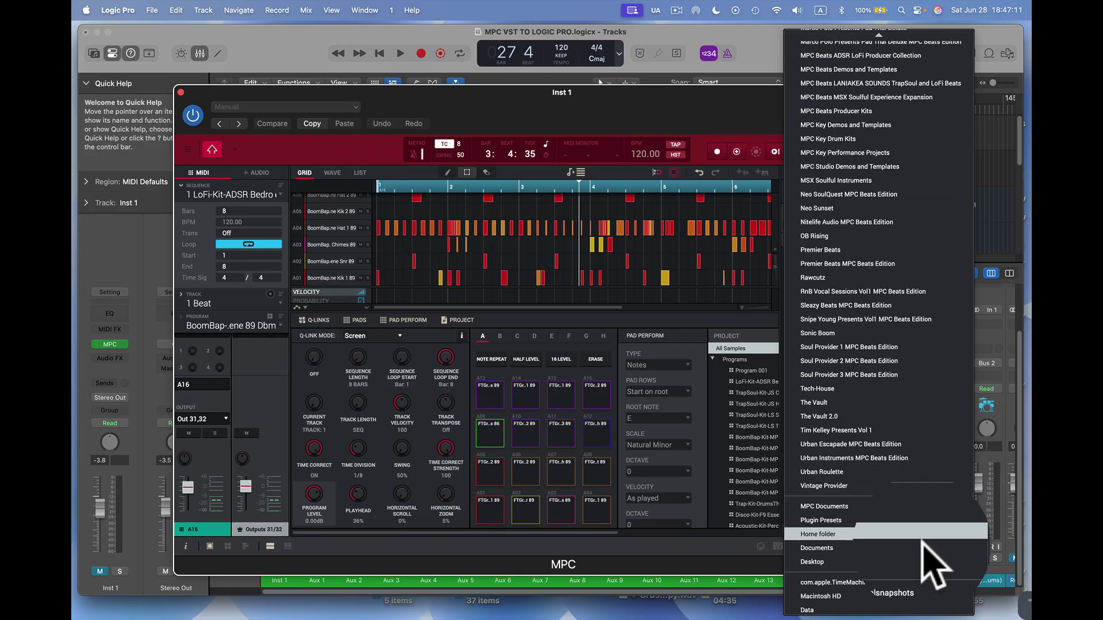
pyautogui.click(924, 562)
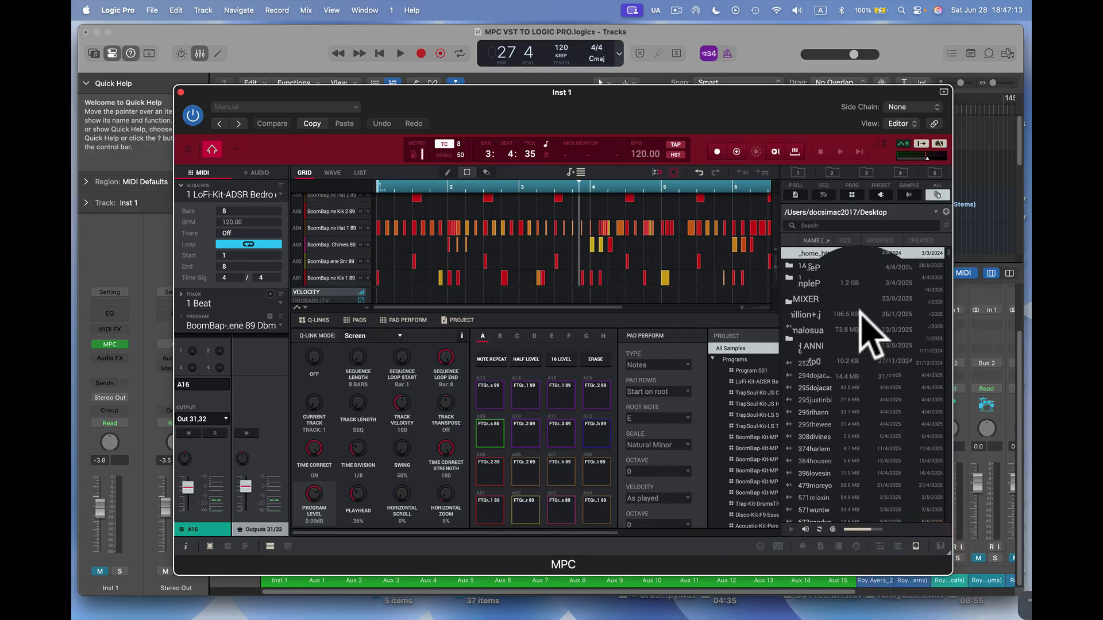
# - Open the 1A Stem folder and drag the Roy Ayers_2 (Other) stem onto pad B01 in bank B
pyautogui.doubleClick(791, 266)
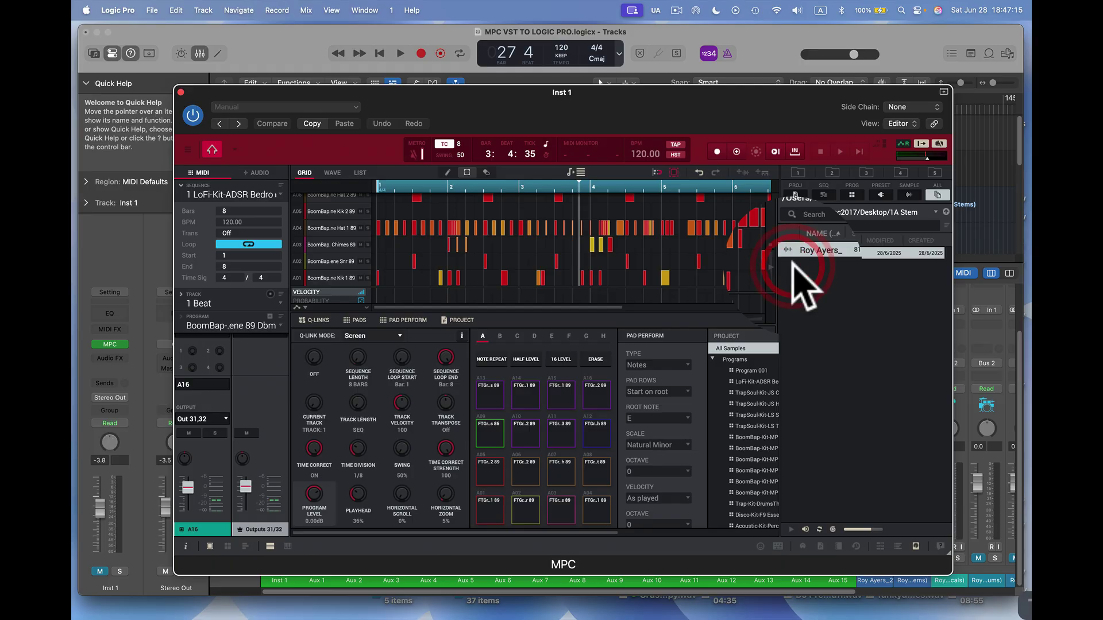
pyautogui.click(500, 336)
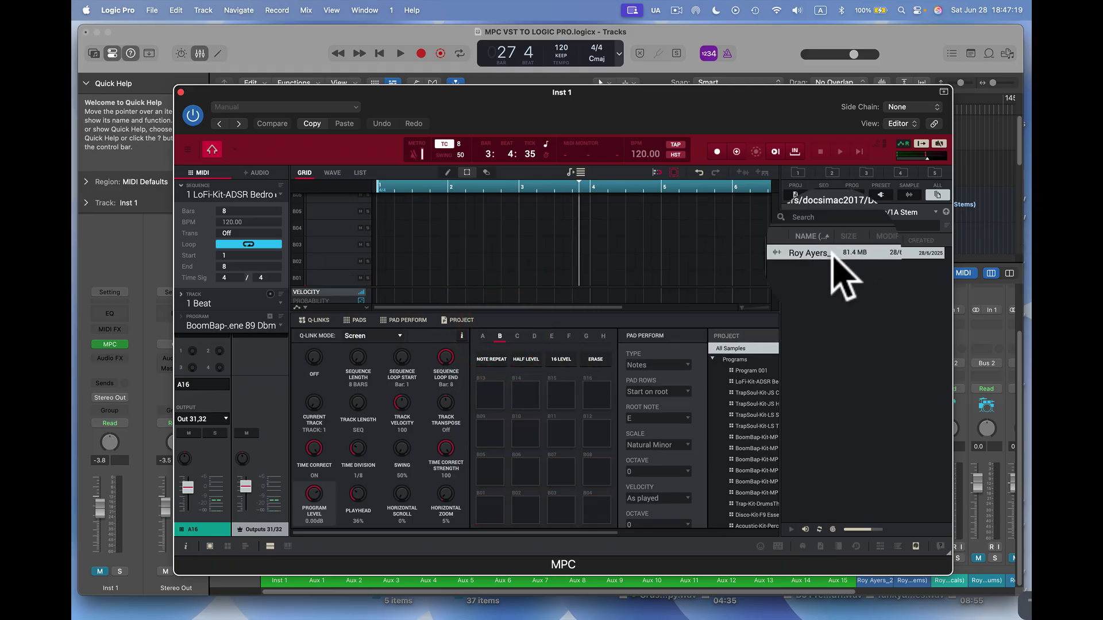
pyautogui.moveTo(832, 254); pyautogui.dragTo(483, 512)
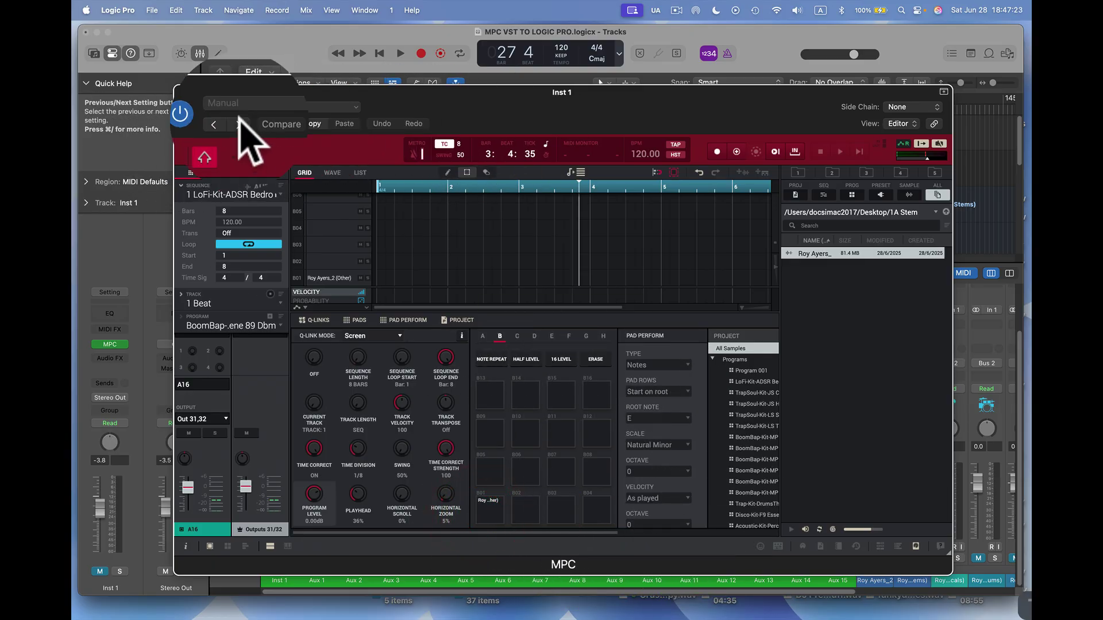
pyautogui.click(286, 147)
pyautogui.moveTo(201, 168)
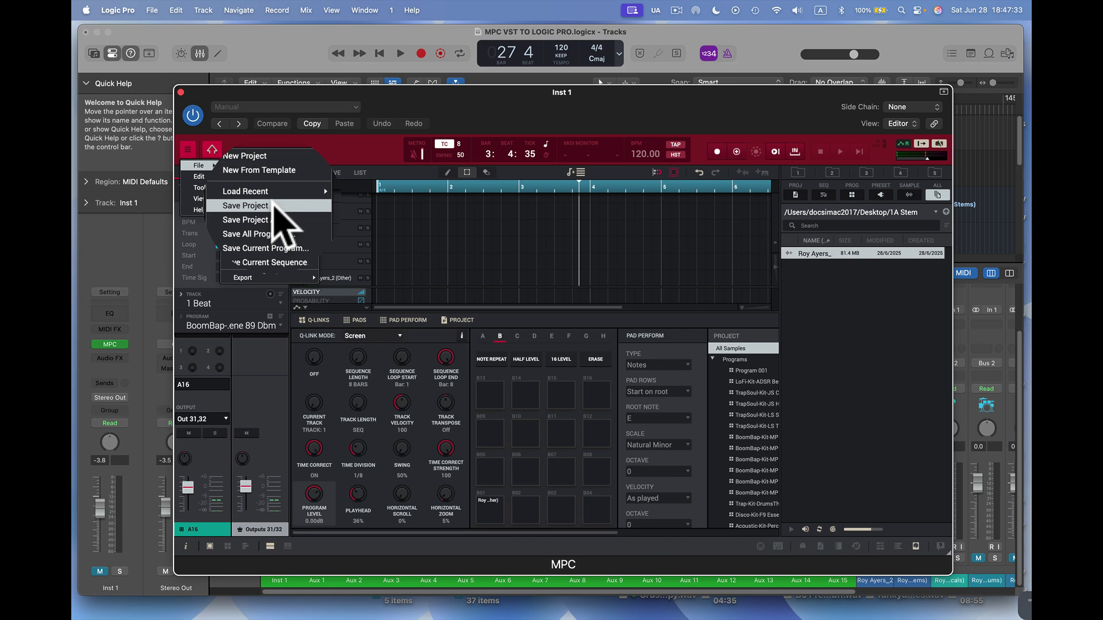
# - Save the MPC project with File > Save Project from the plugin menu
pyautogui.click(270, 206)
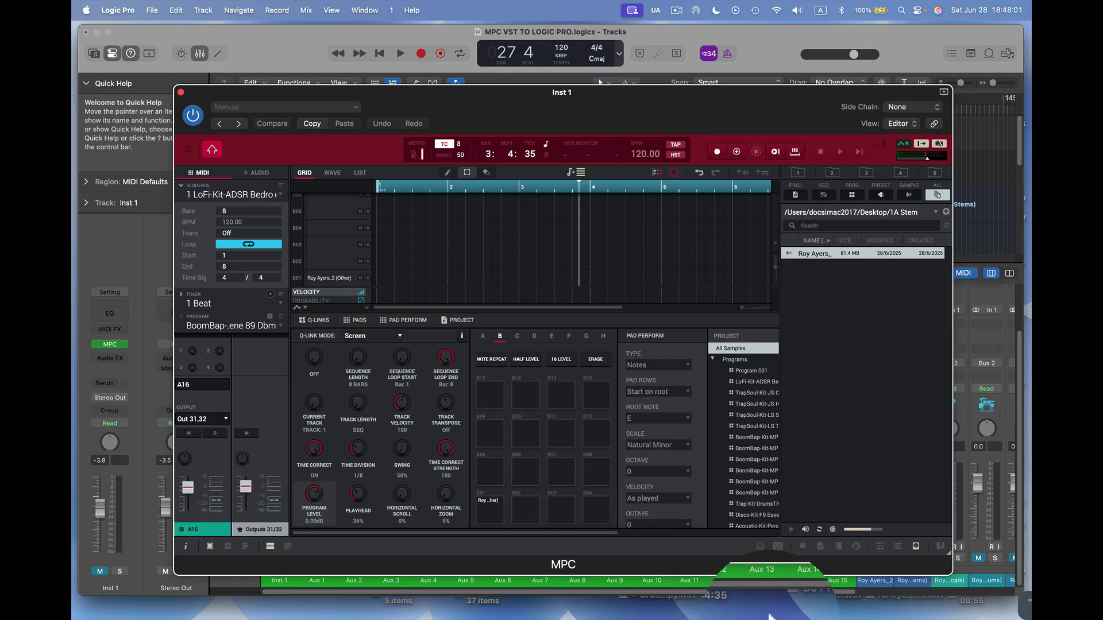
pyautogui.moveTo(777, 614)
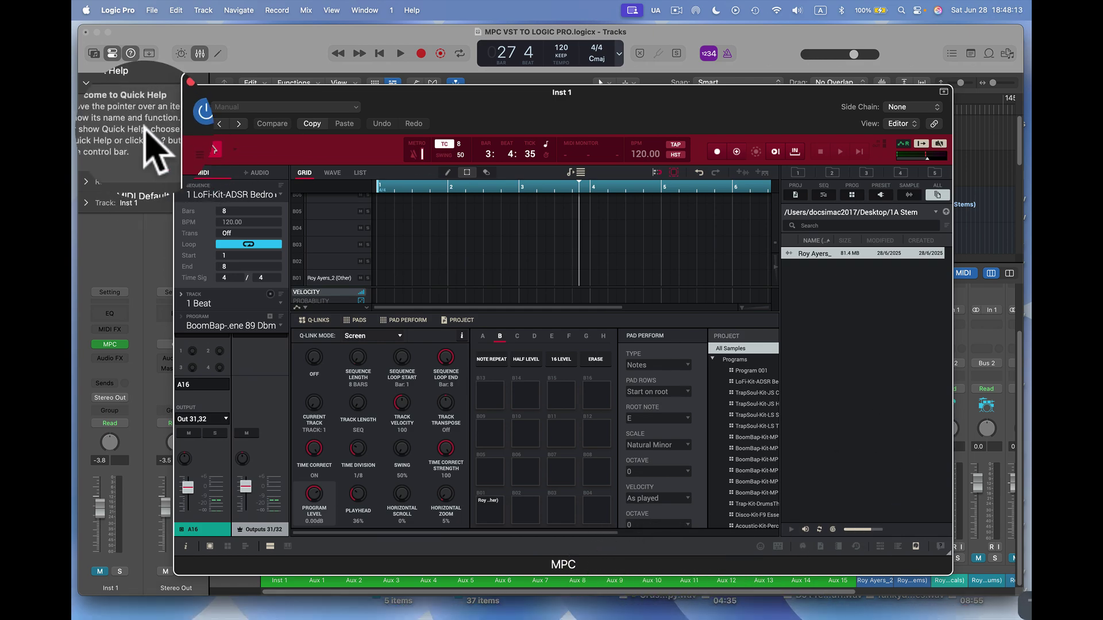
pyautogui.click(190, 82)
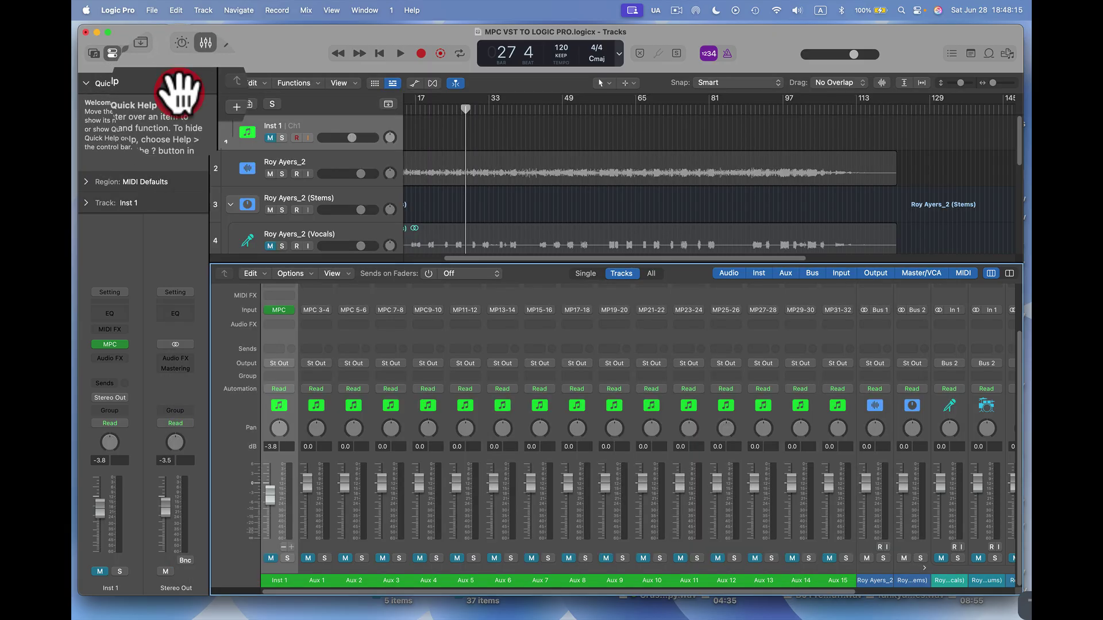